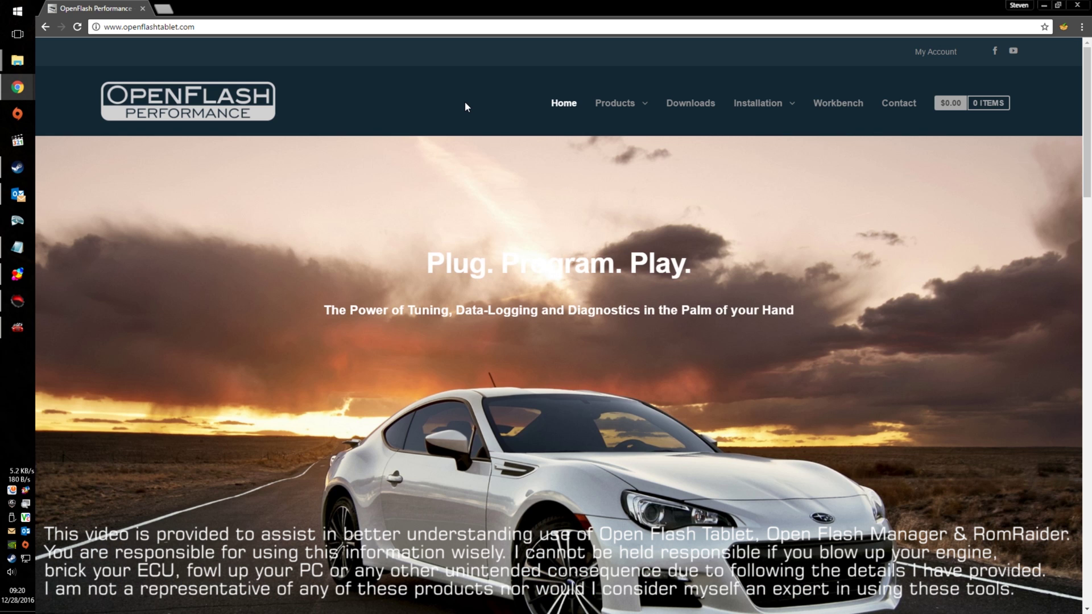
Step: Go to the OpenFlash Downloads page and scroll through the OpenFlash Manager v1.27.0 and OTS v2.076 listings
{"action": "left_click", "coordinate": [697, 104]}
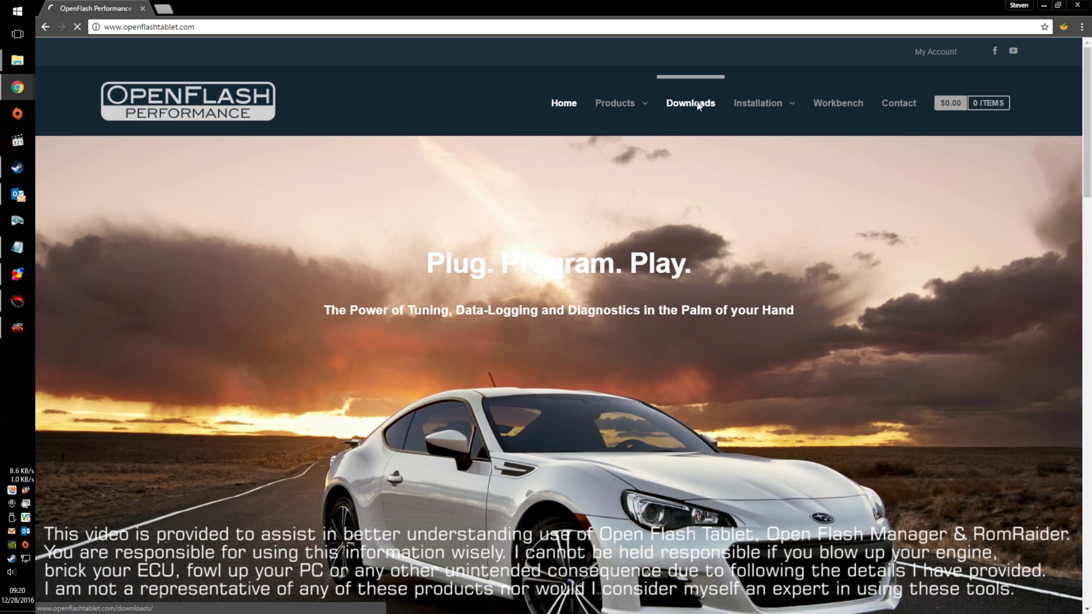
{"action": "scroll", "coordinate": [606, 190], "scroll_direction": "down", "scroll_amount": 1}
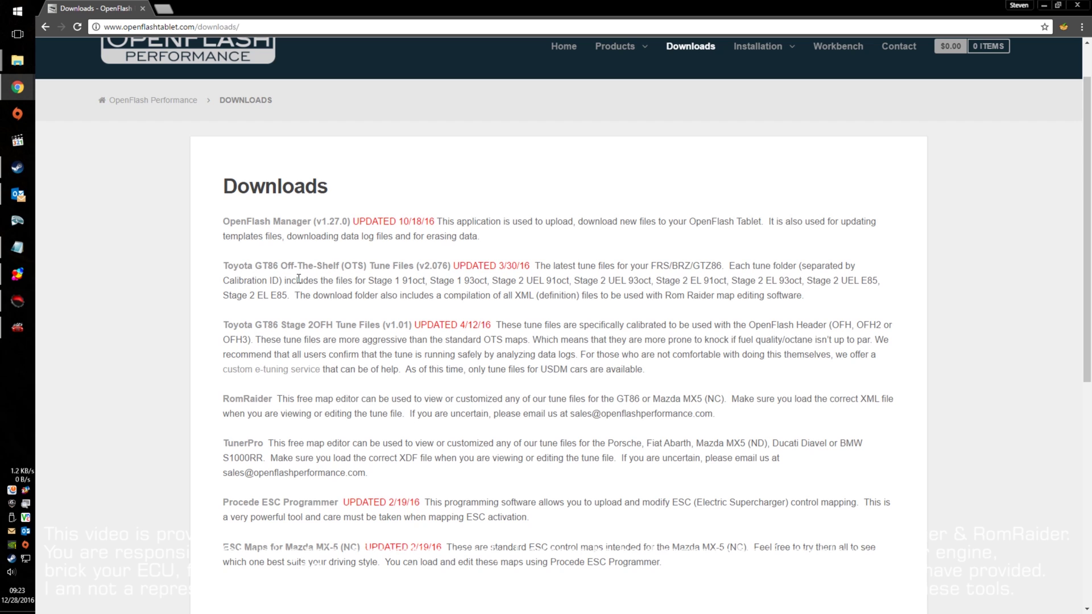
Step: Bring OpenFlash Manager forward and scroll to the Save data step listing the original and five modified files
{"action": "left_click", "coordinate": [17, 329]}
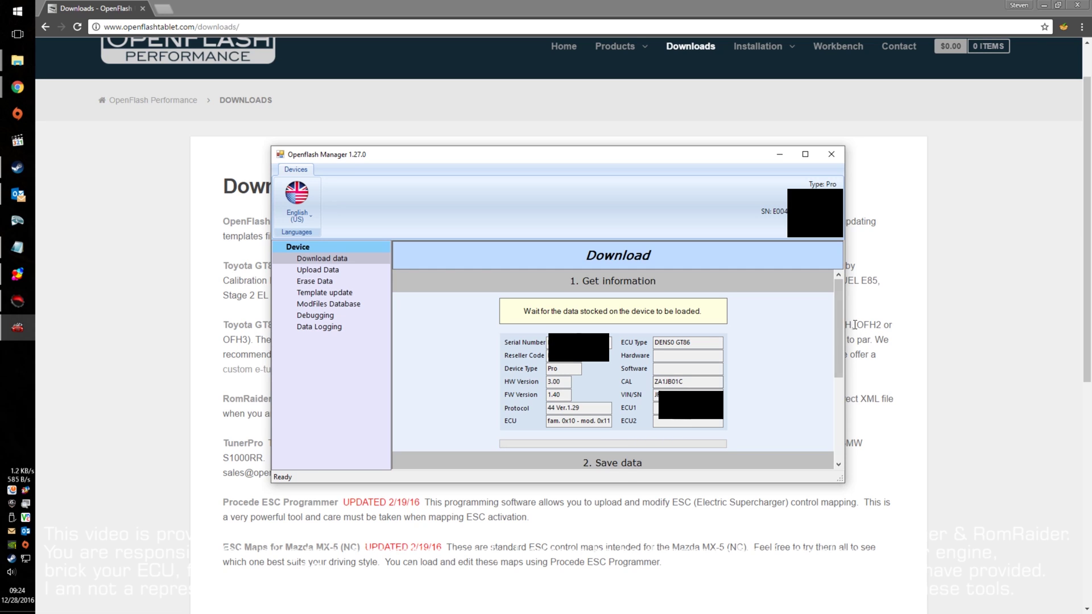
{"action": "scroll", "coordinate": [840, 317], "scroll_direction": "down", "scroll_amount": 5}
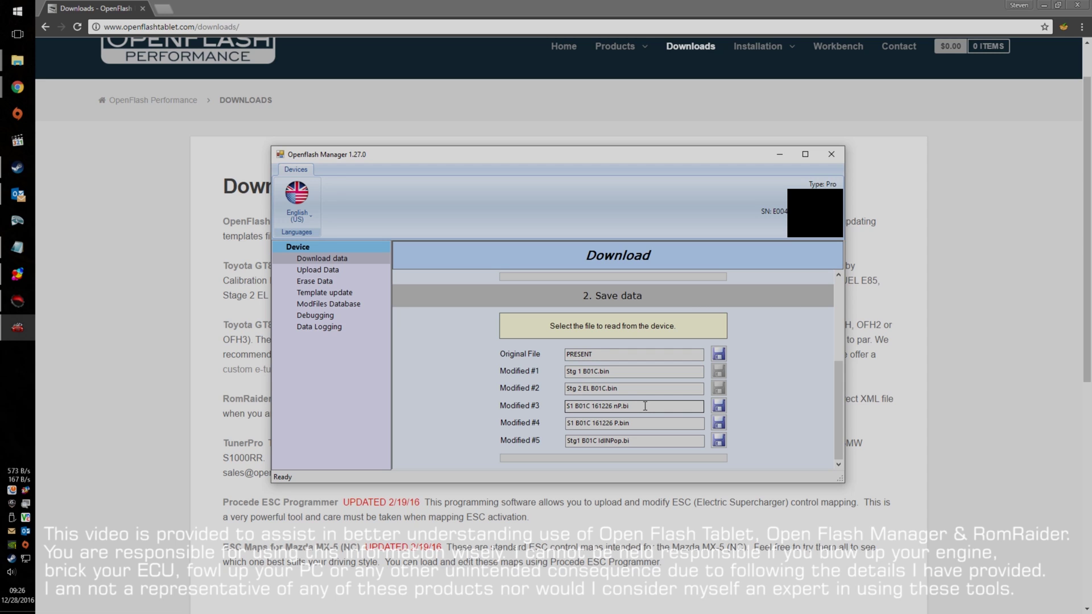
Step: Switch to Upload Data, scroll to Tuning file creation, and show the window with calibration ZA1JB01C
{"action": "left_click", "coordinate": [332, 270]}
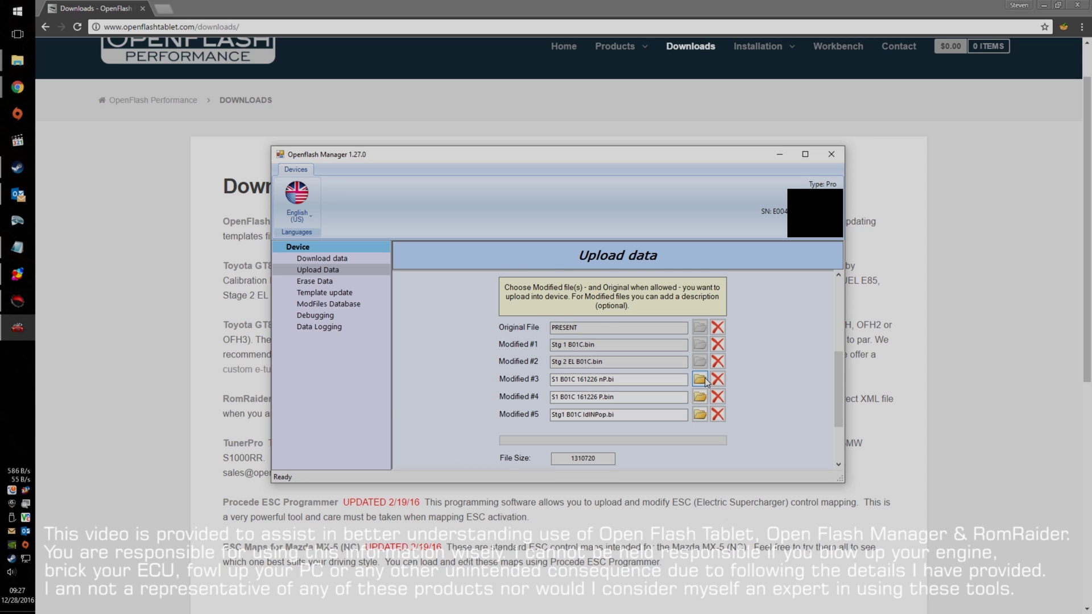
{"action": "scroll", "coordinate": [441, 364], "scroll_direction": "down", "scroll_amount": 2}
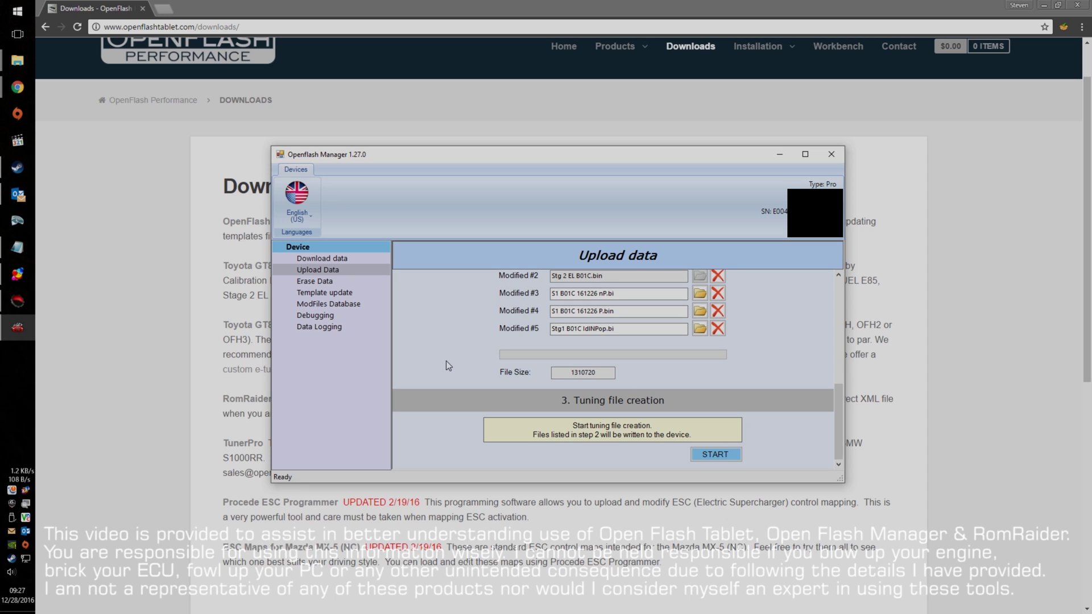
{"action": "left_click", "coordinate": [715, 454]}
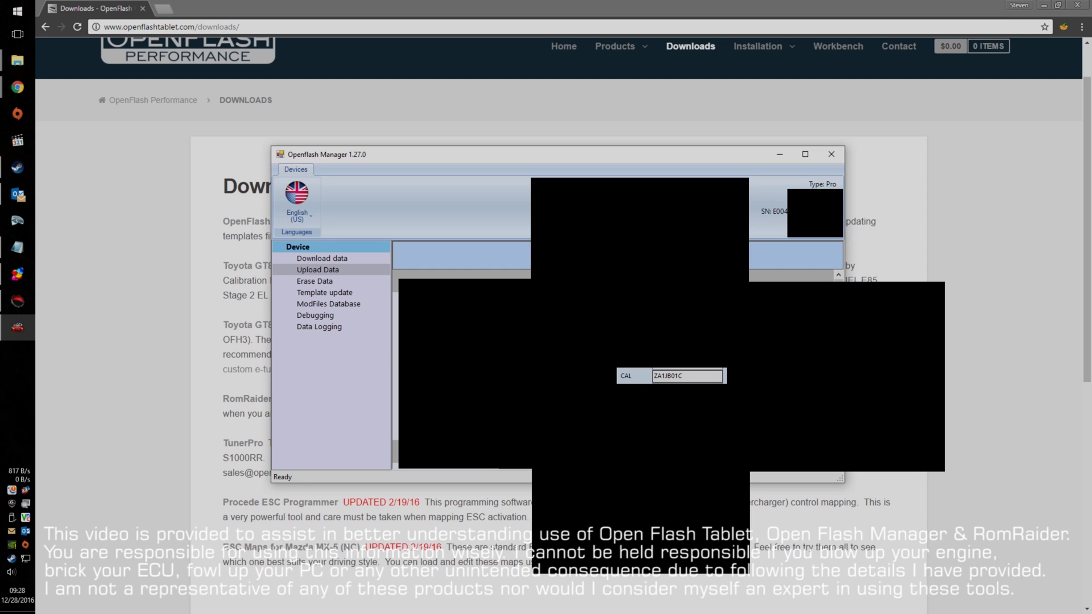
{"action": "mouse_move", "coordinate": [25, 302]}
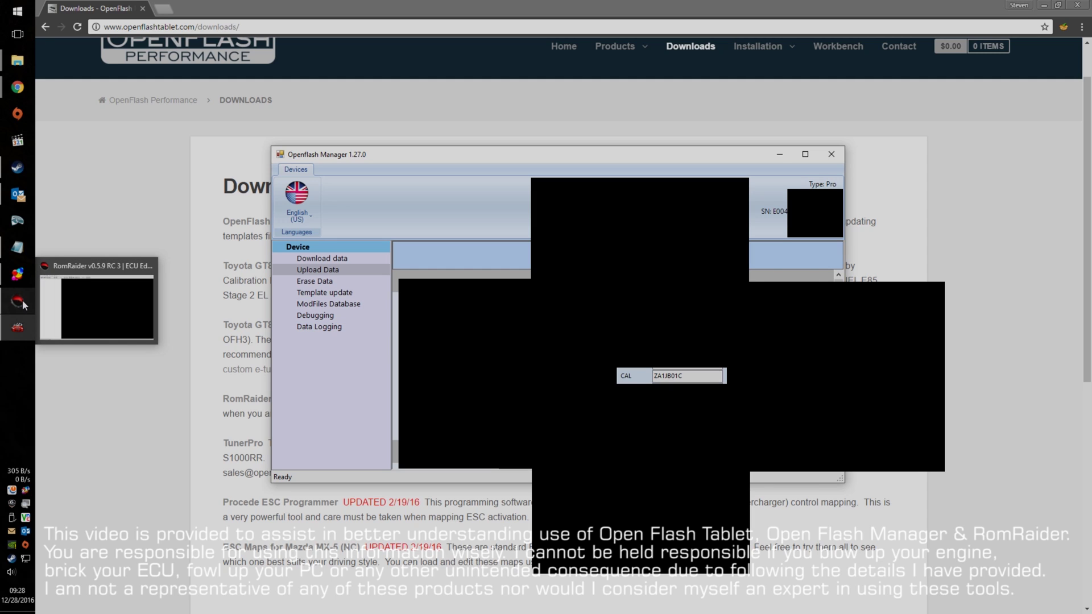
Step: In RomRaider's ECU Definition Manager, start adding a definition file and browse to the C: drive
{"action": "left_click", "coordinate": [22, 305]}
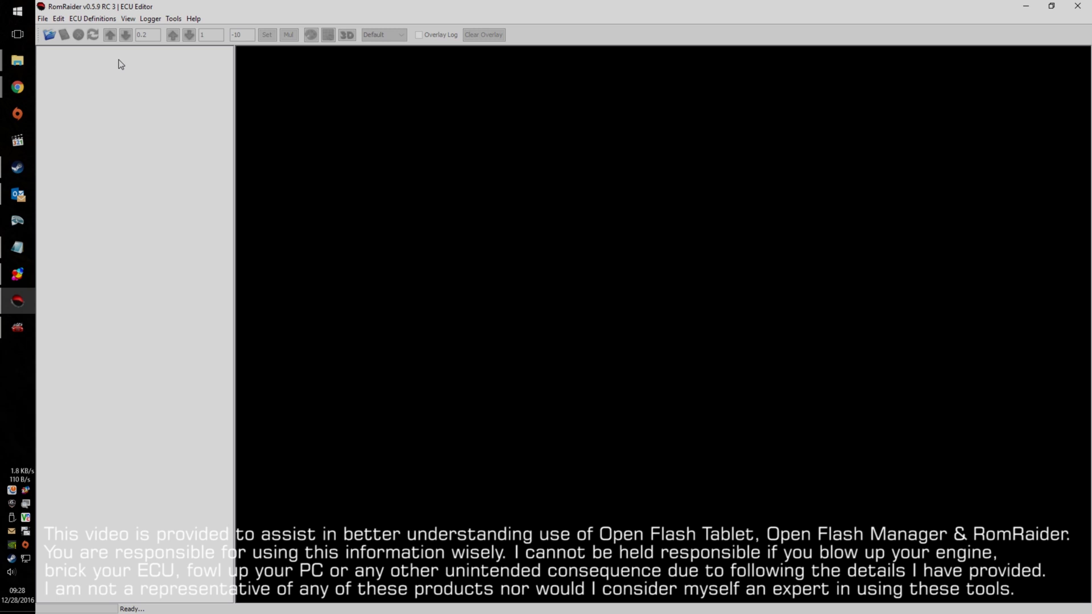
{"action": "left_click", "coordinate": [107, 22]}
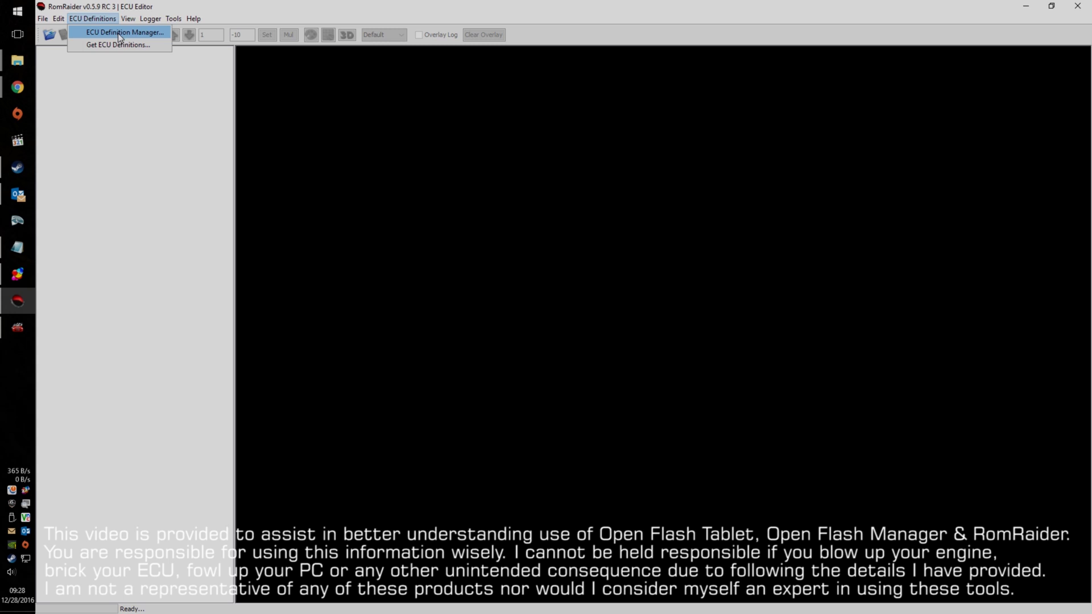
{"action": "left_click", "coordinate": [117, 33]}
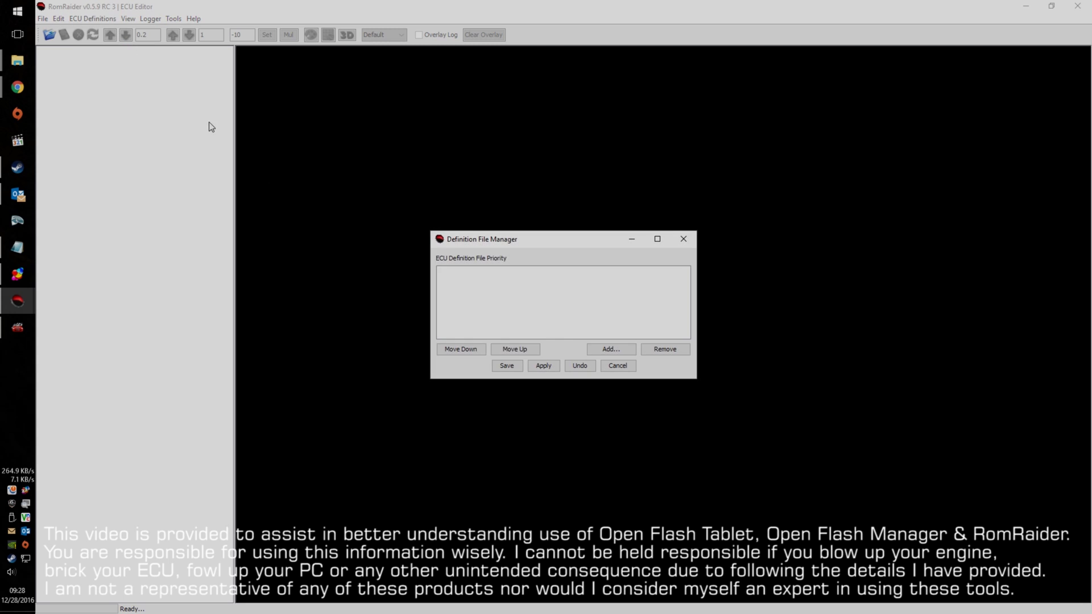
{"action": "left_click", "coordinate": [592, 349]}
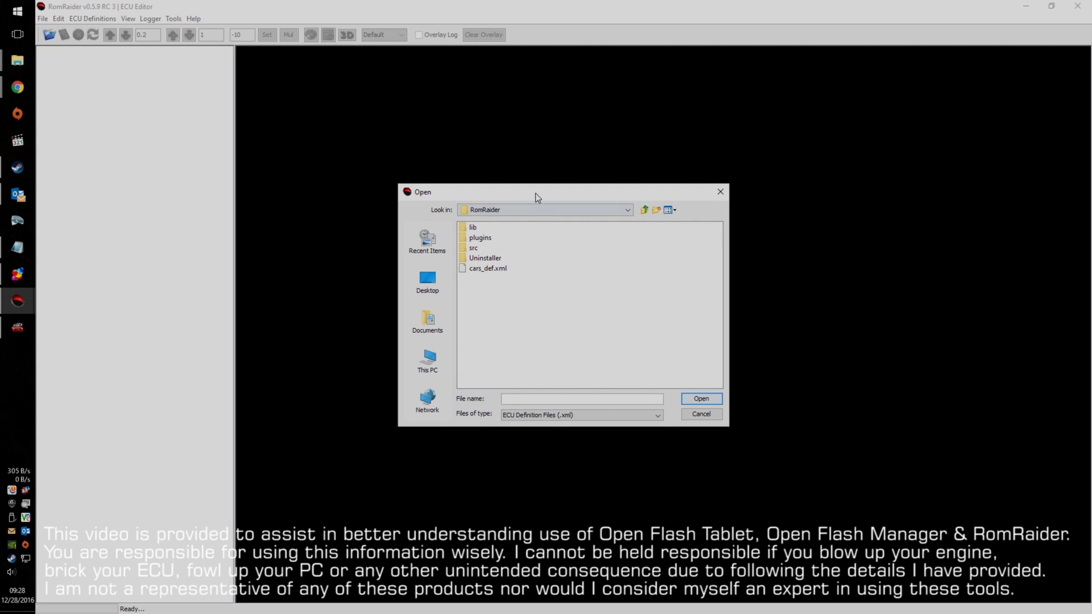
{"action": "left_click_drag", "start_coordinate": [534, 193], "coordinate": [227, 175]}
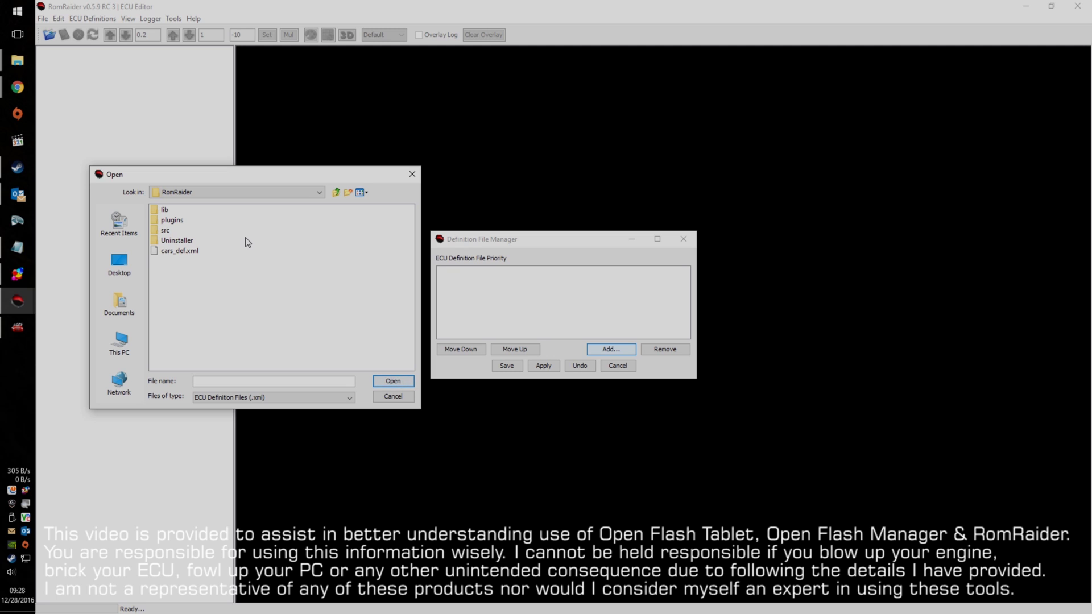
{"action": "left_click", "coordinate": [237, 194]}
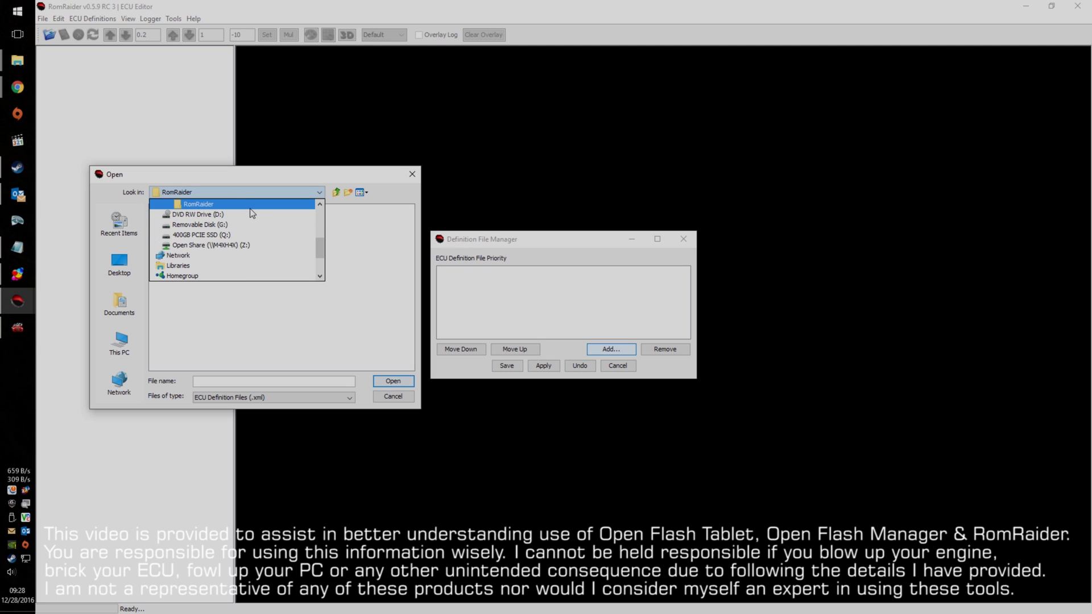
{"action": "scroll", "coordinate": [253, 228], "scroll_direction": "up", "scroll_amount": 3}
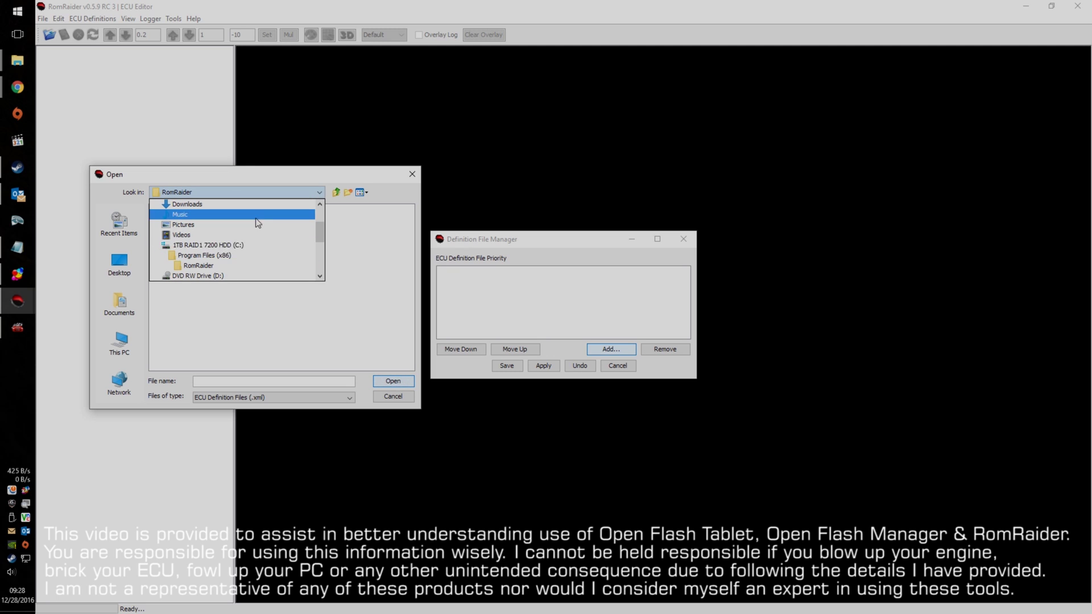
{"action": "left_click", "coordinate": [238, 246]}
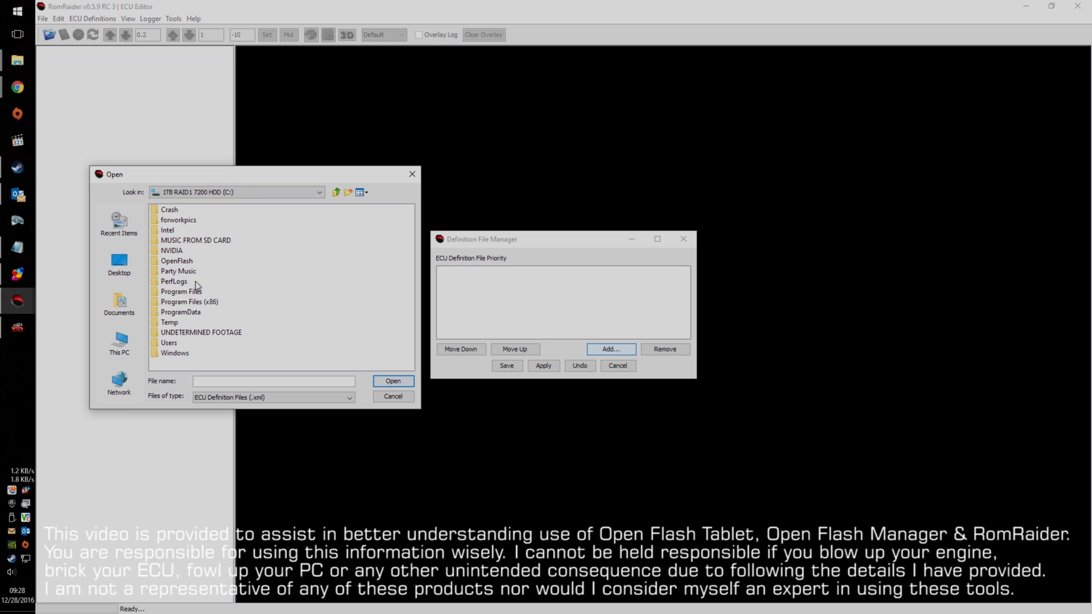
Step: Add OFT_ZA1JB01C.xml from C:\OpenFlash\OTS v2.076\v2.10 XMLs and apply the definition list
{"action": "double_click", "coordinate": [187, 261]}
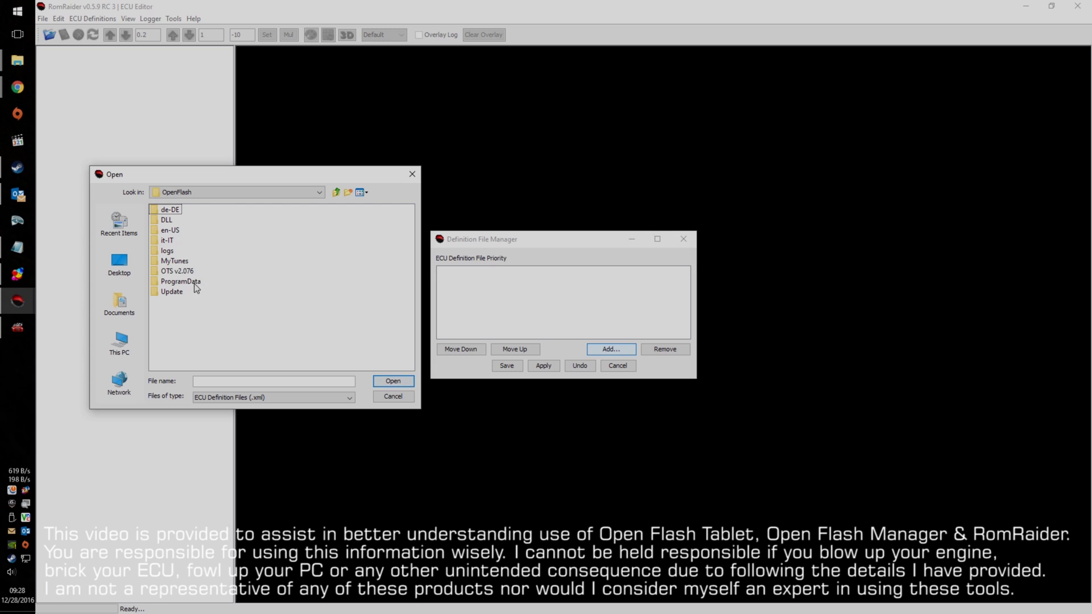
{"action": "double_click", "coordinate": [190, 272]}
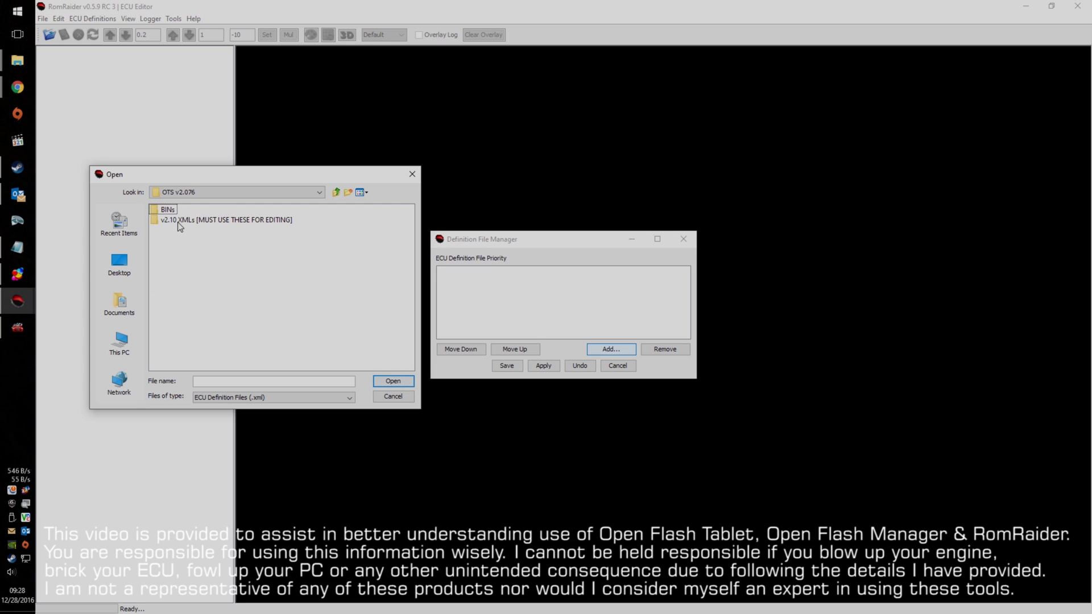
{"action": "double_click", "coordinate": [190, 222]}
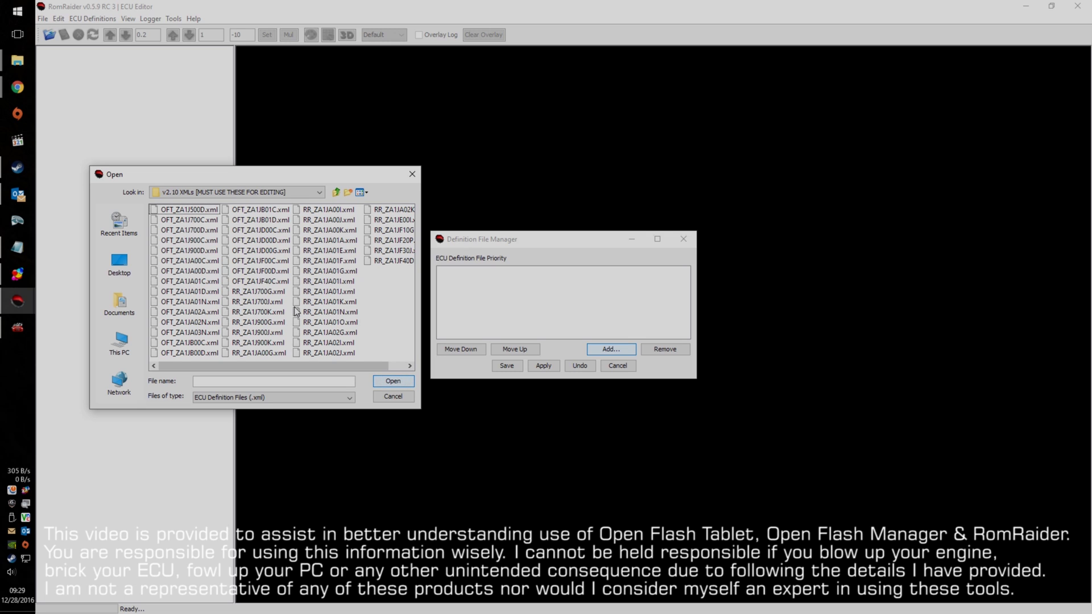
{"action": "left_click", "coordinate": [275, 210]}
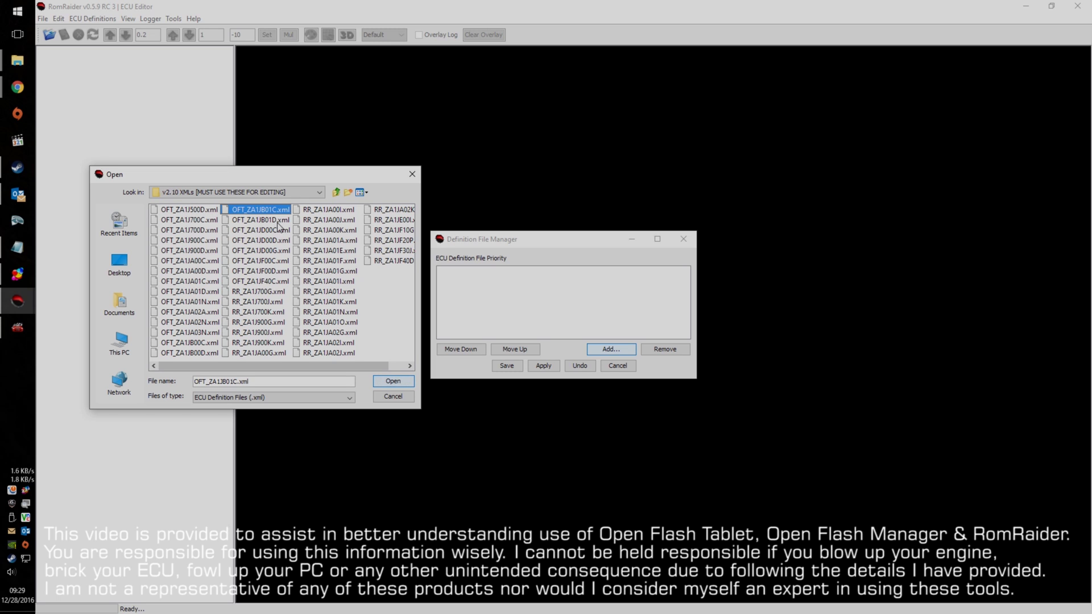
{"action": "left_click", "coordinate": [397, 380]}
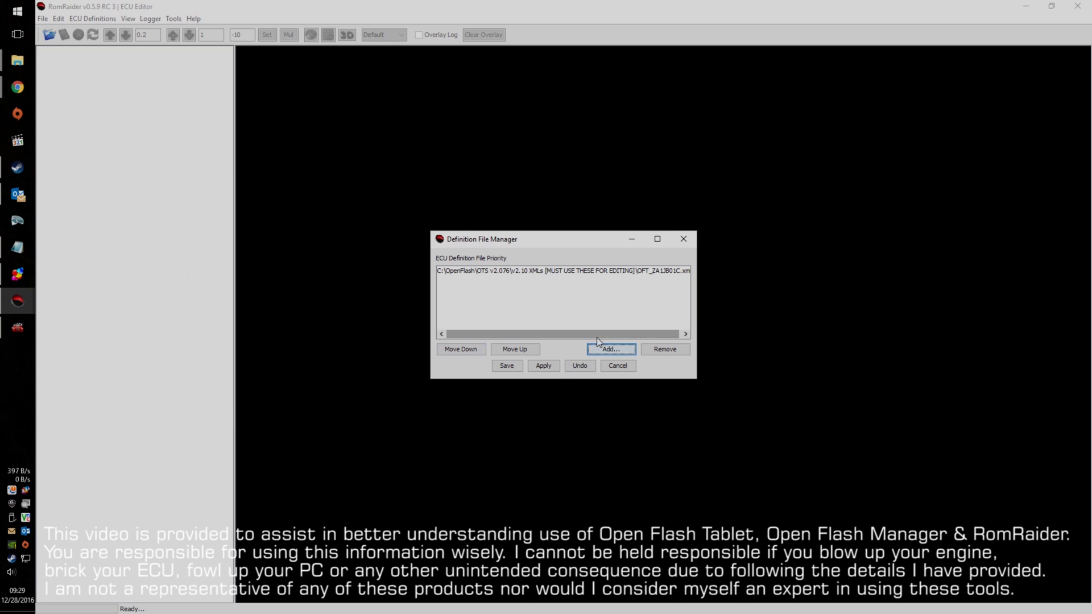
{"action": "left_click", "coordinate": [534, 368]}
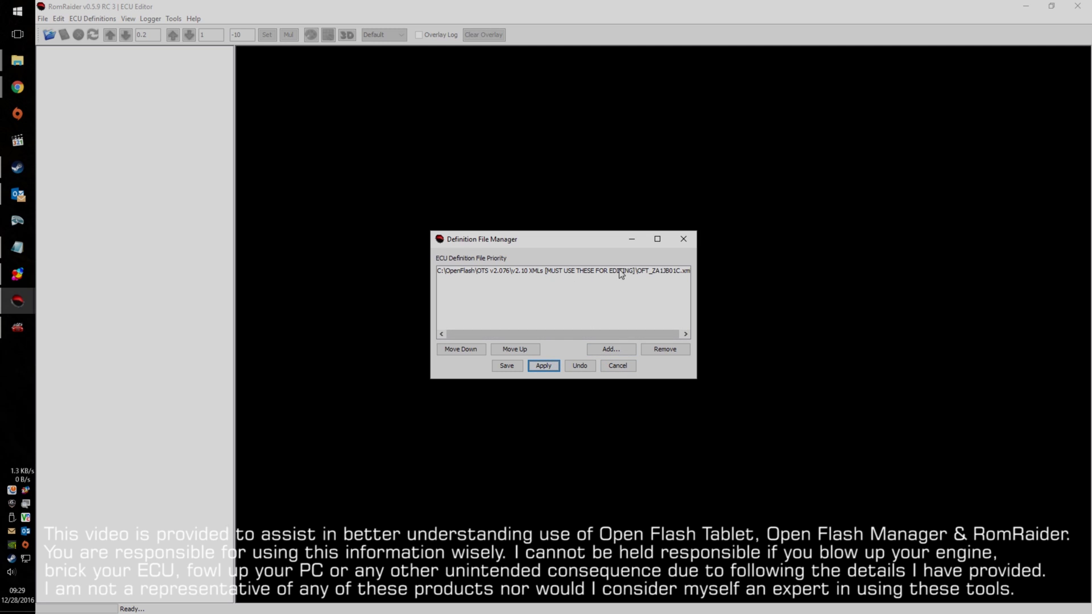
{"action": "left_click", "coordinate": [623, 366]}
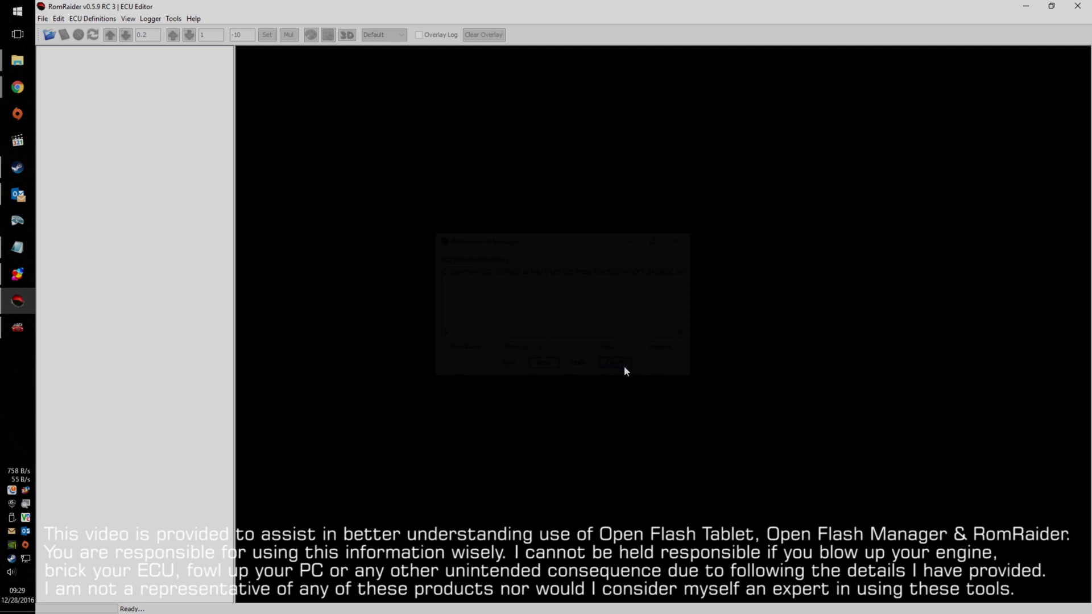
{"action": "left_click", "coordinate": [42, 19]}
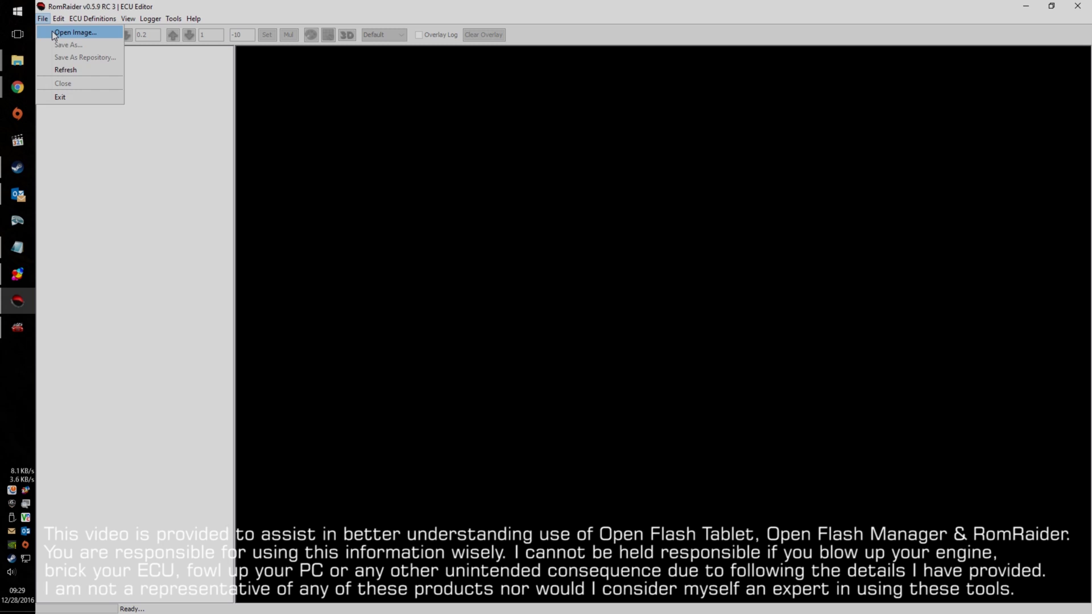
Step: Open the Stg 1 B01C.bin ROM from OTS v2.076 BINs > US 6MT ROMs > Stage 1 - 91oct
{"action": "left_click", "coordinate": [53, 32]}
{"action": "left_click", "coordinate": [541, 210]}
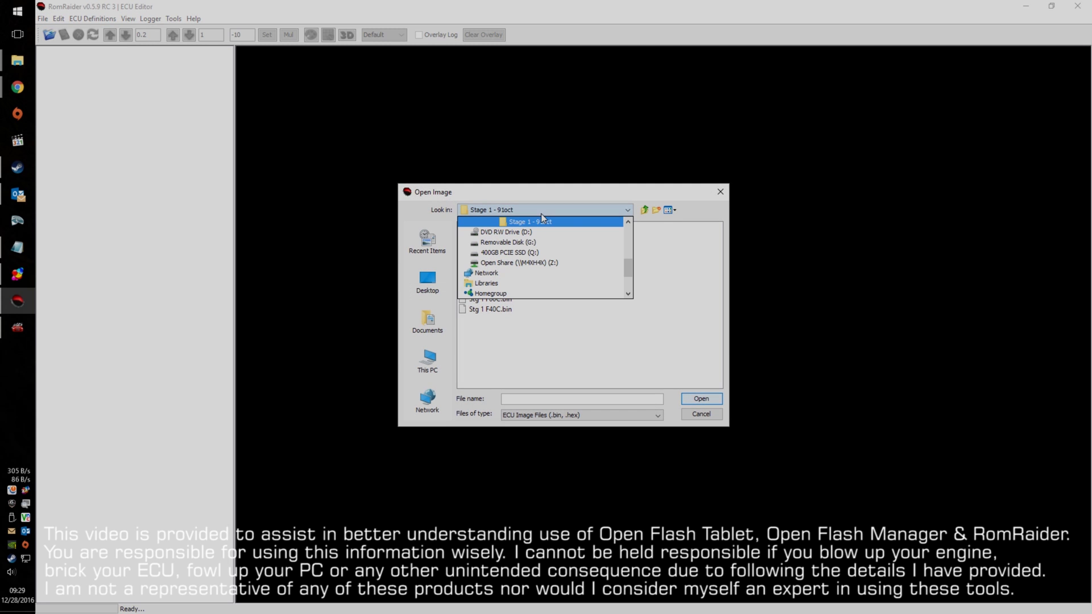
{"action": "scroll", "coordinate": [586, 239], "scroll_direction": "up", "scroll_amount": 1}
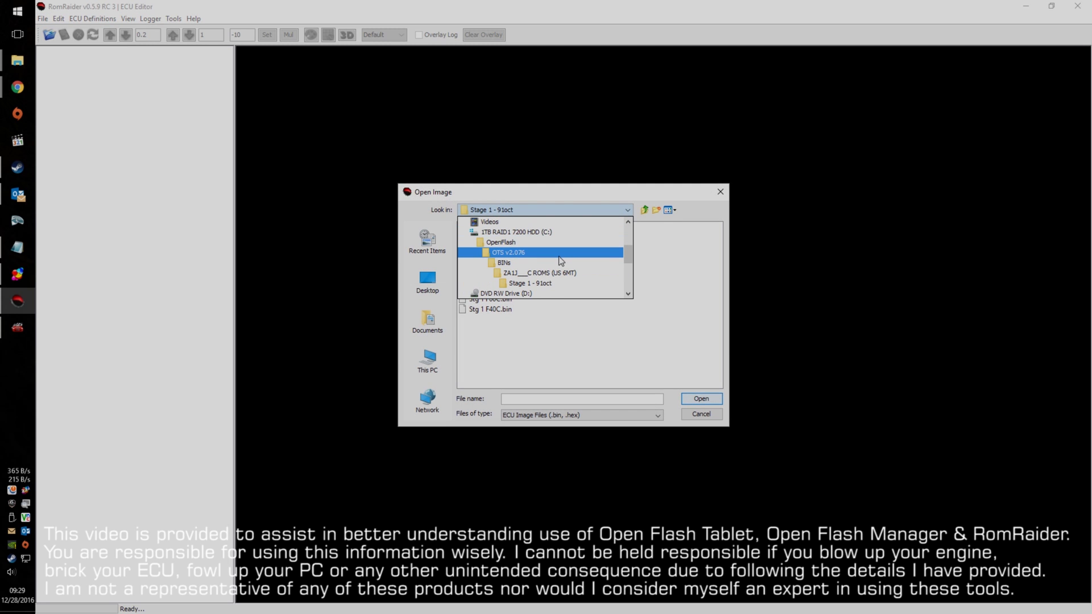
{"action": "left_click", "coordinate": [558, 258]}
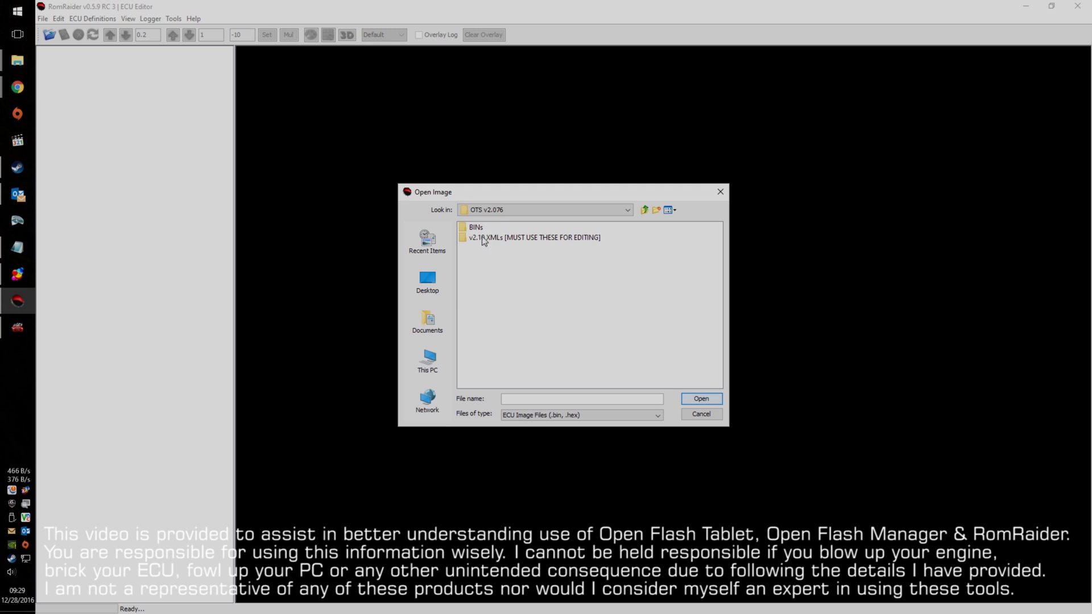
{"action": "left_click", "coordinate": [512, 210]}
{"action": "left_click", "coordinate": [517, 252]}
{"action": "double_click", "coordinate": [476, 228]}
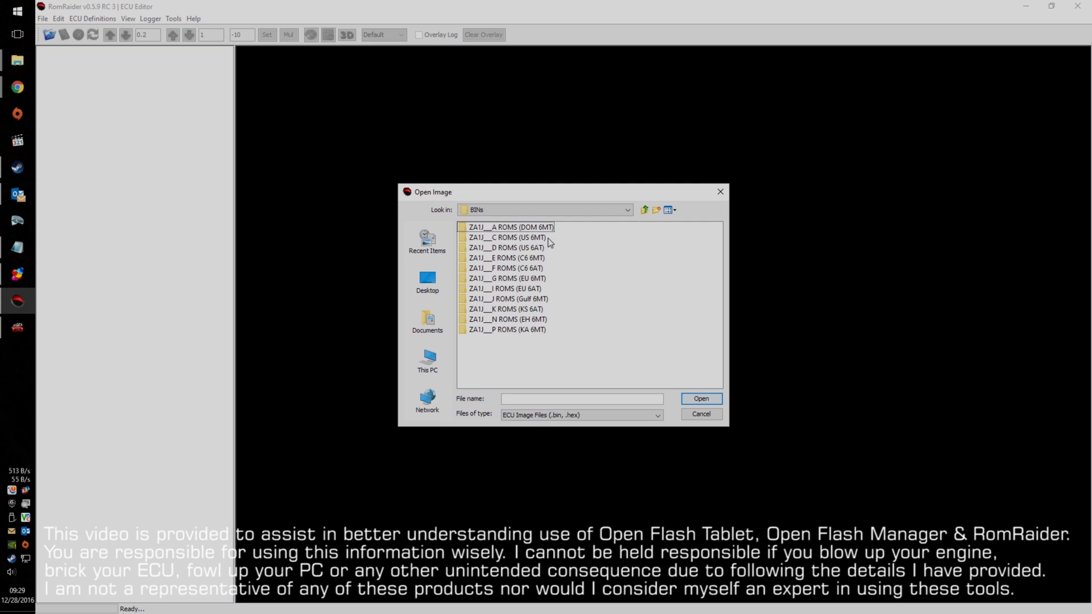
{"action": "left_click", "coordinate": [540, 241]}
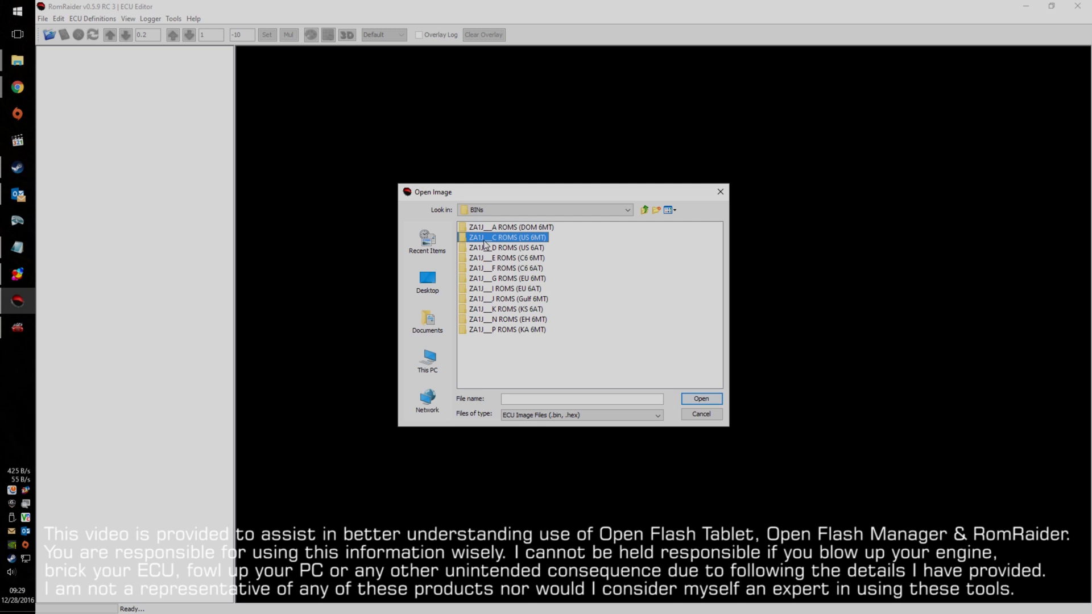
{"action": "double_click", "coordinate": [463, 236]}
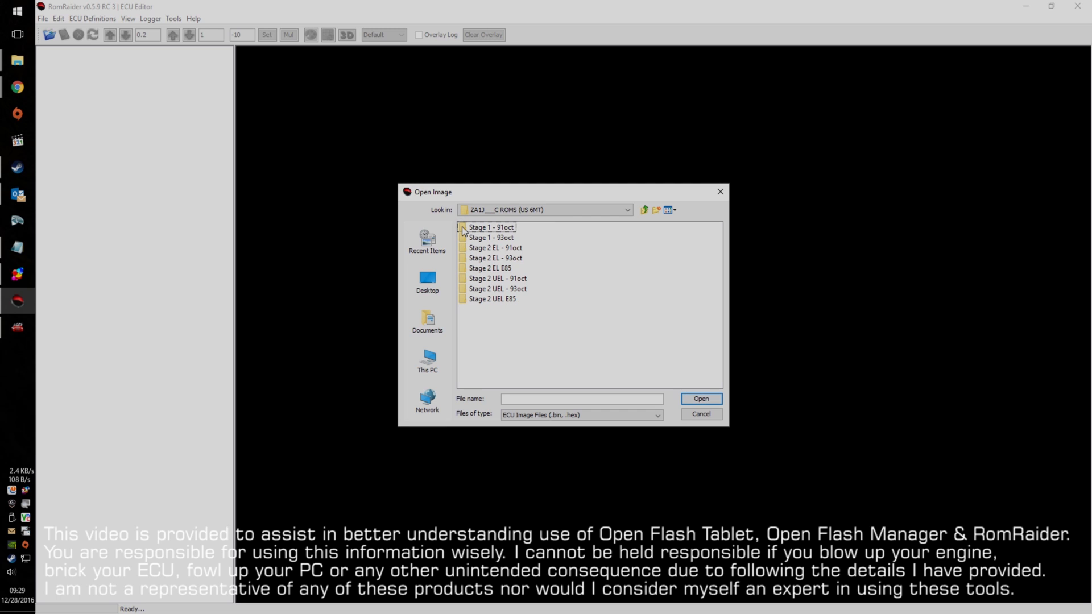
{"action": "double_click", "coordinate": [462, 229]}
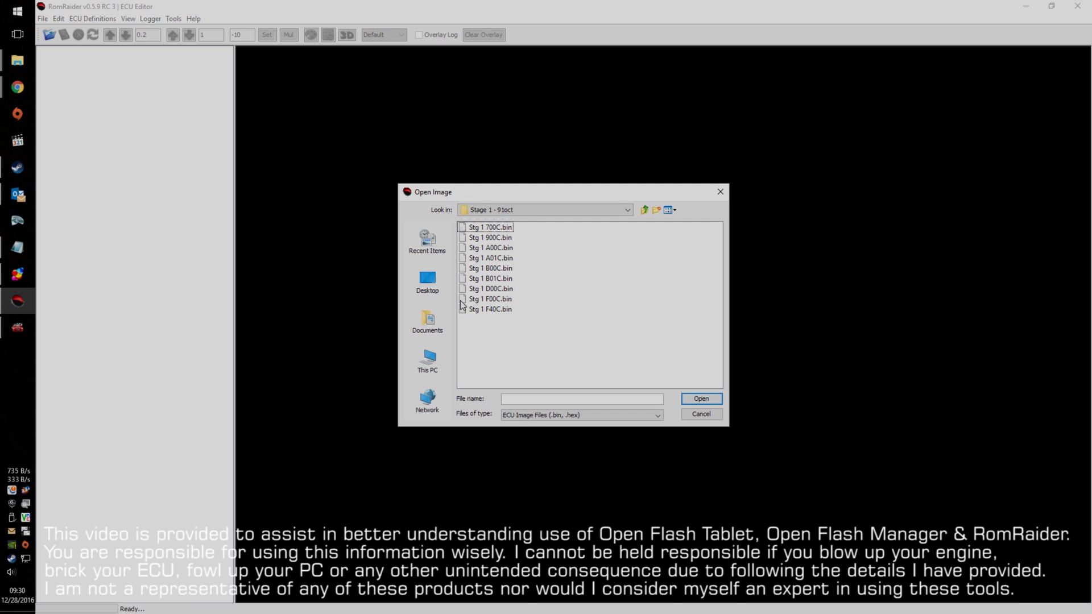
{"action": "left_click", "coordinate": [470, 278]}
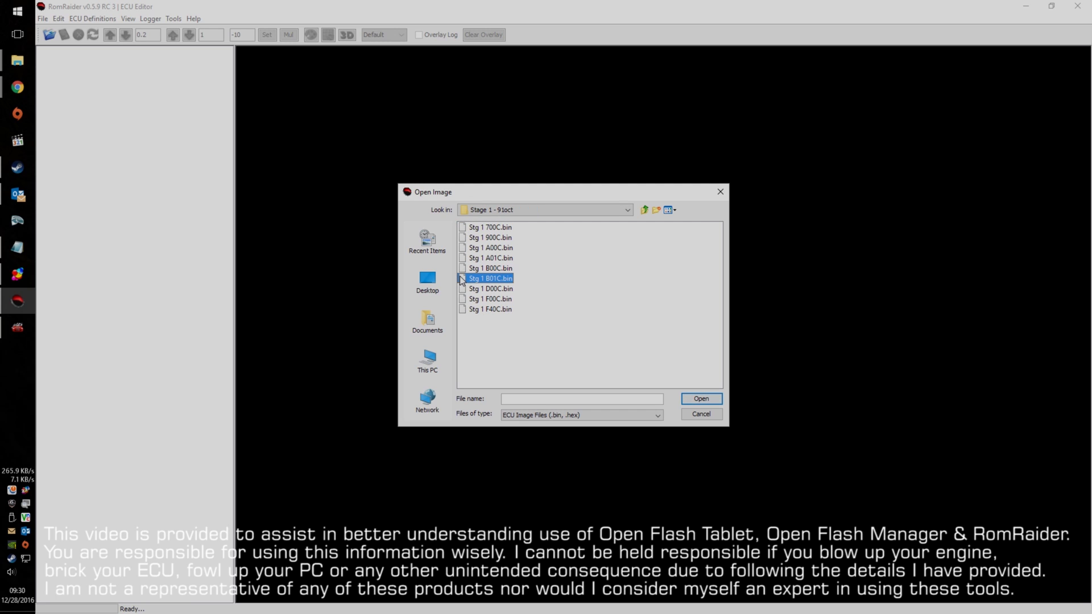
{"action": "left_click", "coordinate": [701, 399]}
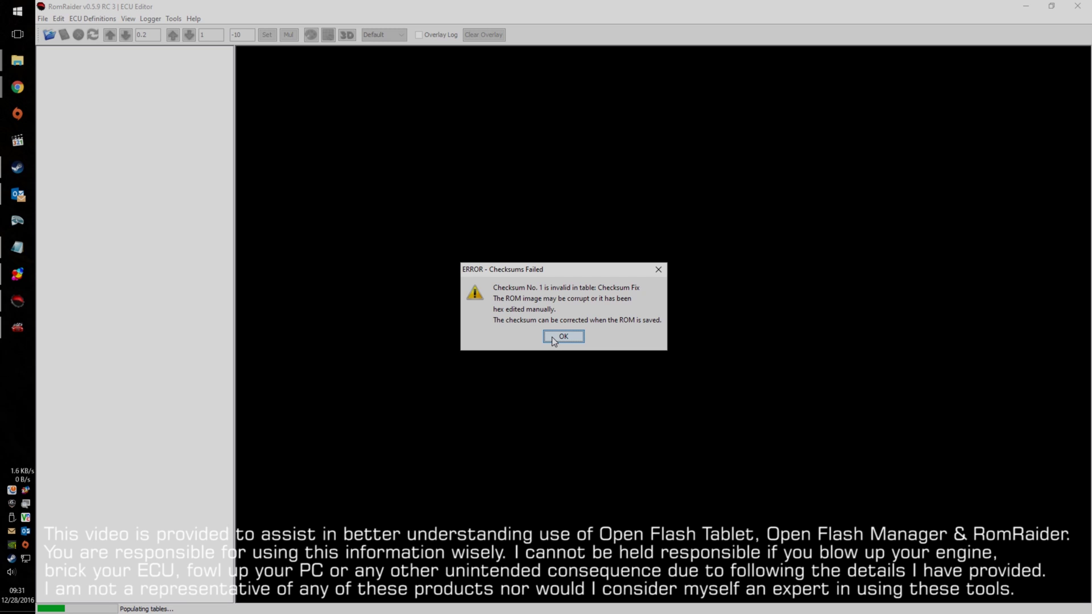
Step: Dismiss both Checksums Failed error dialogs so the Stg 1 B01C.bin ROM tree appears
{"action": "left_click", "coordinate": [552, 336]}
{"action": "left_click", "coordinate": [552, 337]}
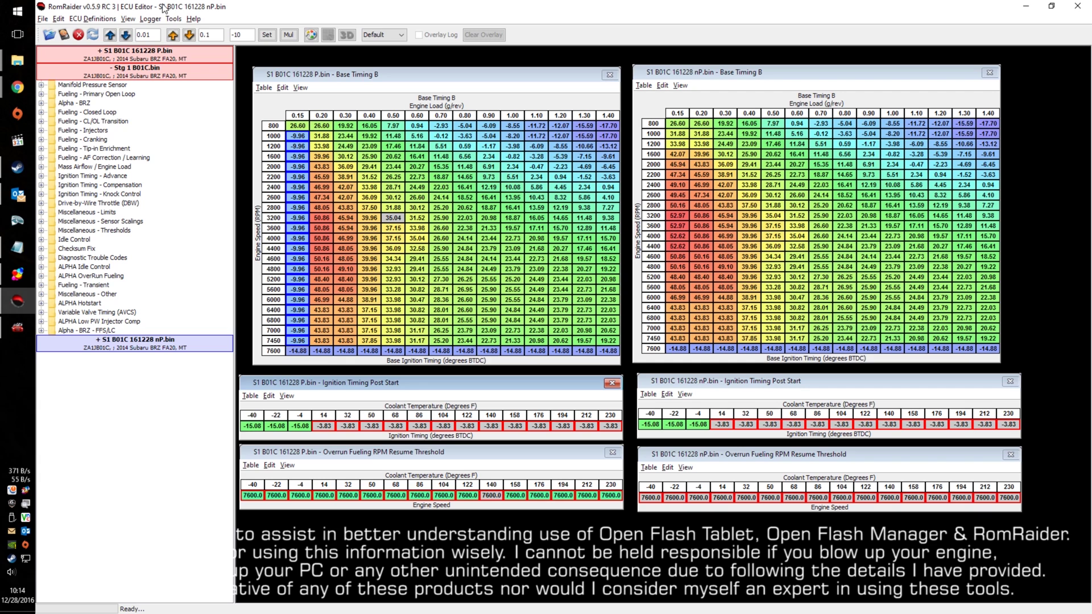
Step: Set RomRaider's user level to 5 Debug Mode
{"action": "left_click", "coordinate": [156, 20]}
{"action": "mouse_move", "coordinate": [124, 20]}
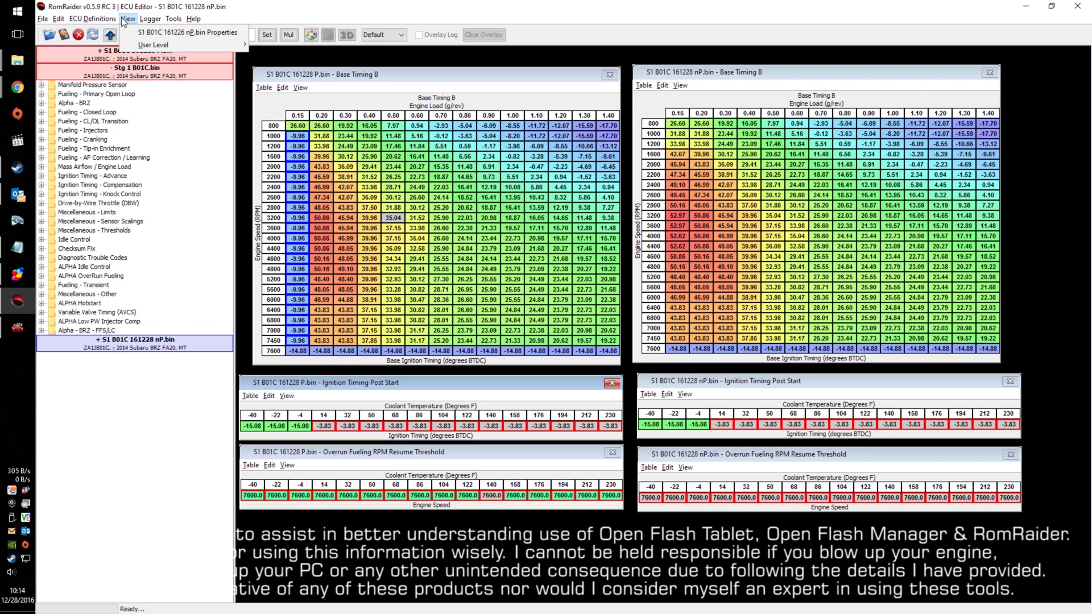
{"action": "mouse_move", "coordinate": [141, 48]}
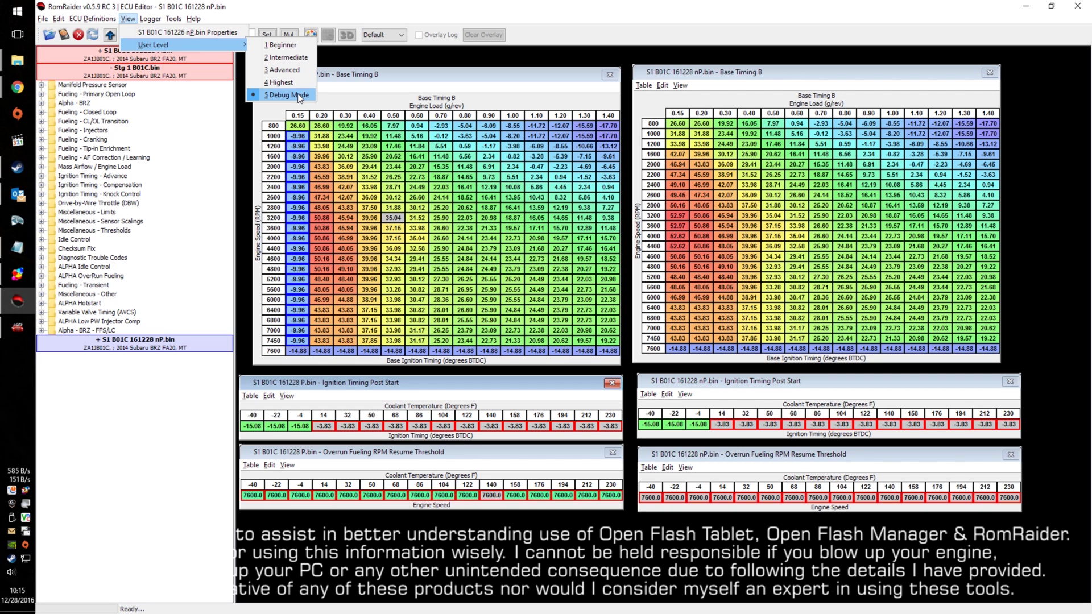
{"action": "left_click", "coordinate": [298, 93]}
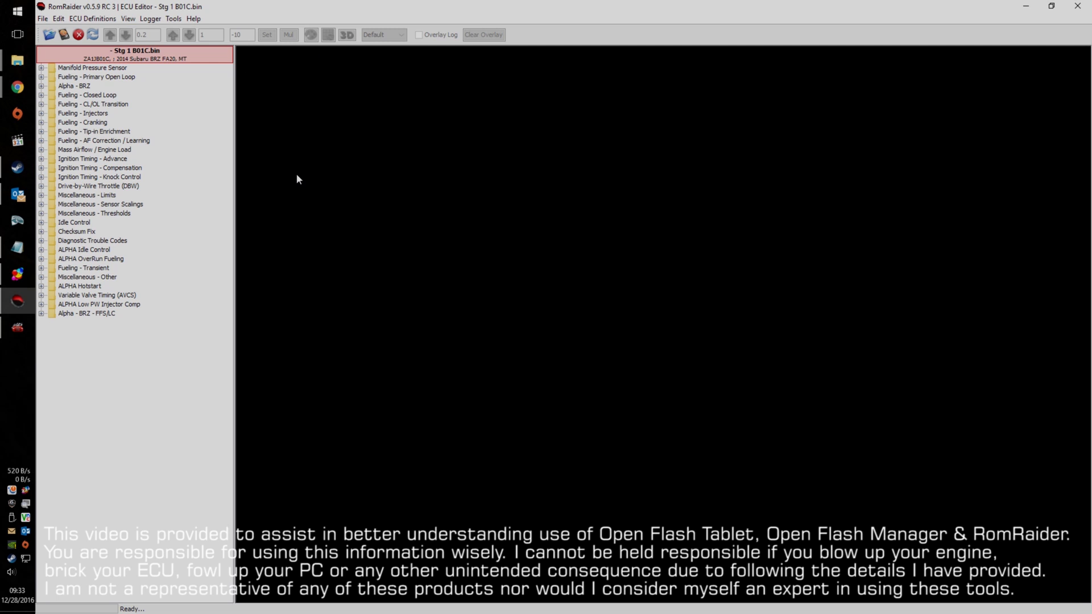
Step: Expand Ignition Timing - Advance and open Stg 1 B01C.bin's Base Timing B table and graph
{"action": "left_click", "coordinate": [41, 159]}
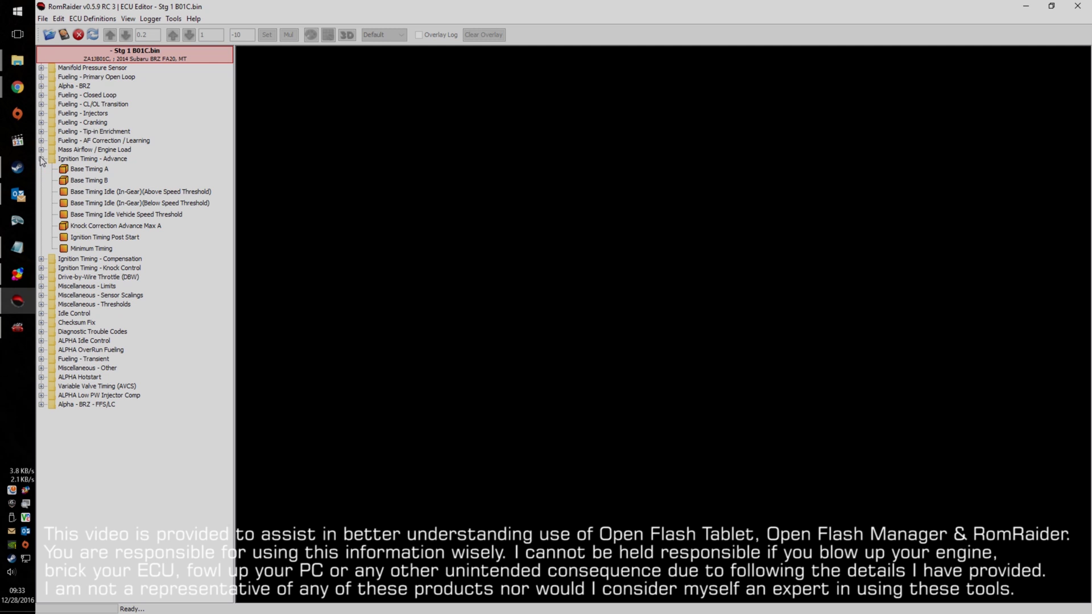
{"action": "double_click", "coordinate": [83, 180]}
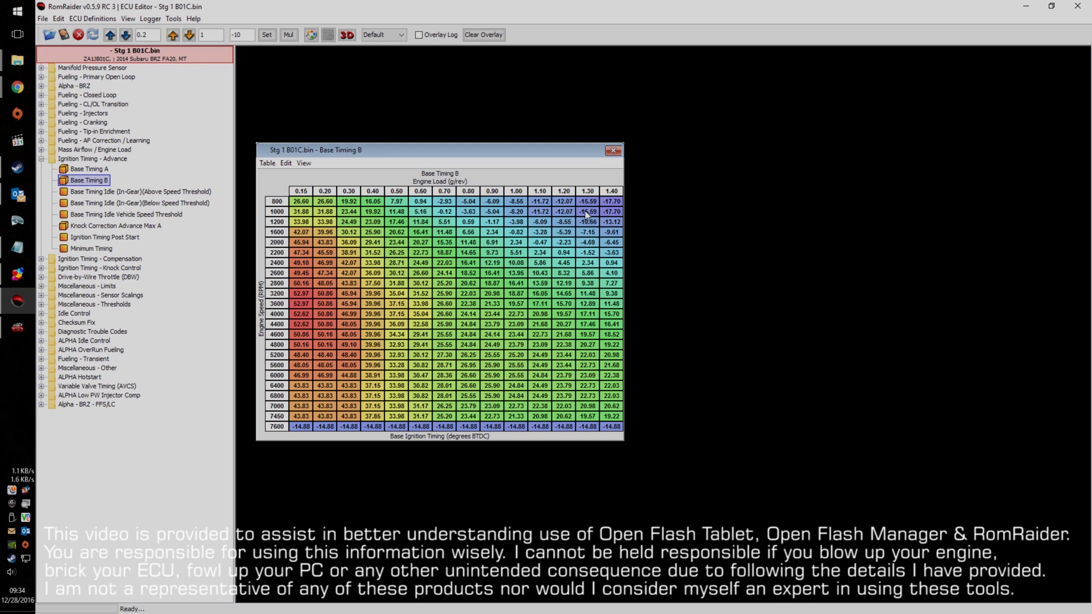
{"action": "mouse_move", "coordinate": [617, 207]}
{"action": "left_click", "coordinate": [347, 35]}
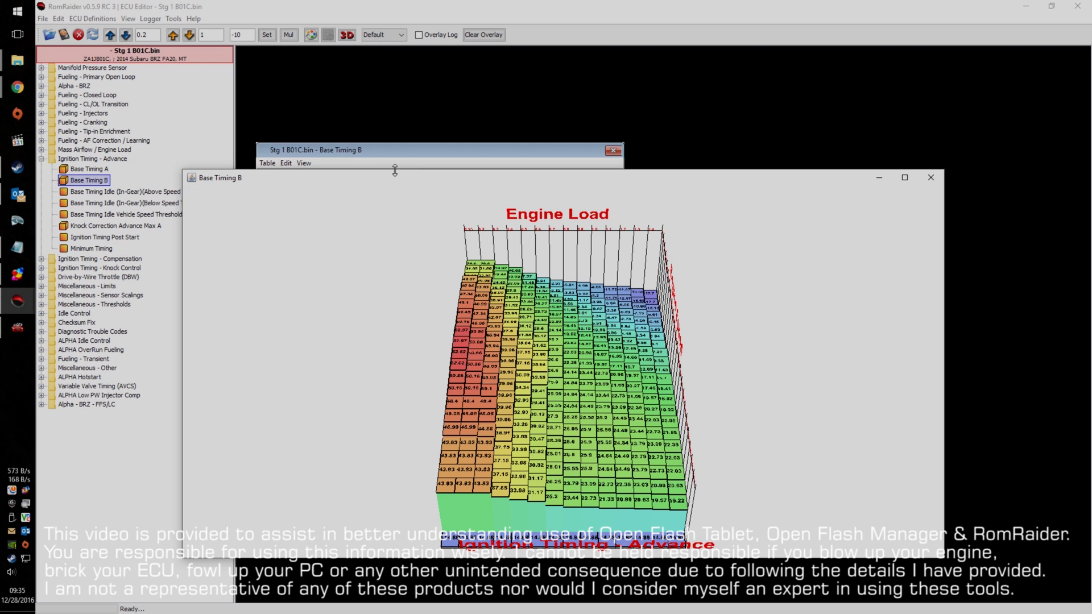
{"action": "left_click", "coordinate": [905, 178]}
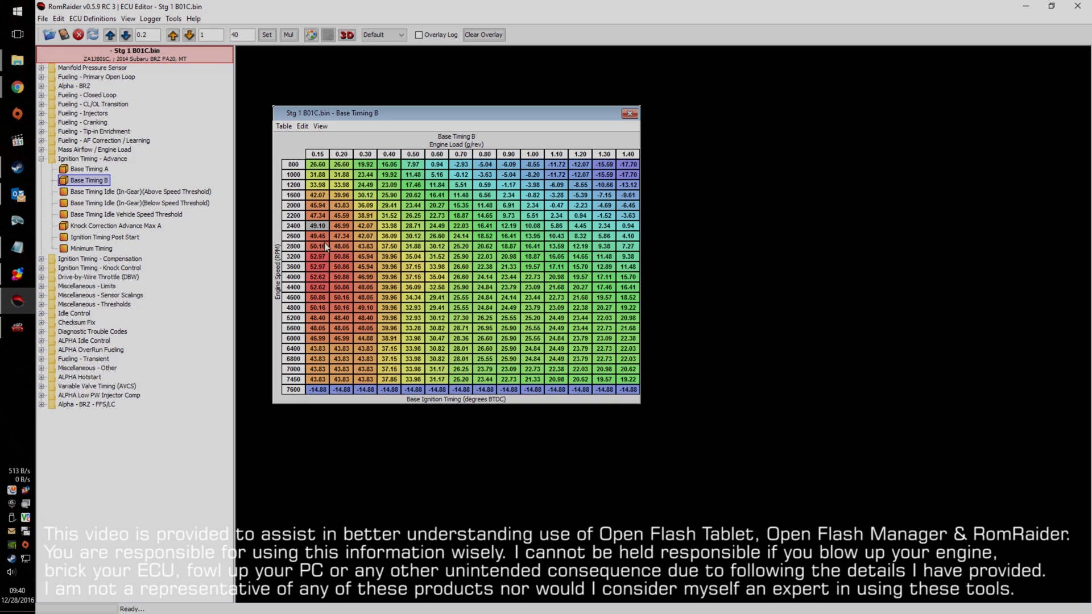
Step: Set the 3600 RPM, 0.15 load timing cell to 50, then select the 0.15 column 3200–4800 RPM
{"action": "left_click", "coordinate": [326, 254]}
{"action": "left_click_drag", "start_coordinate": [323, 261], "coordinate": [323, 272]}
{"action": "left_click", "coordinate": [324, 267]}
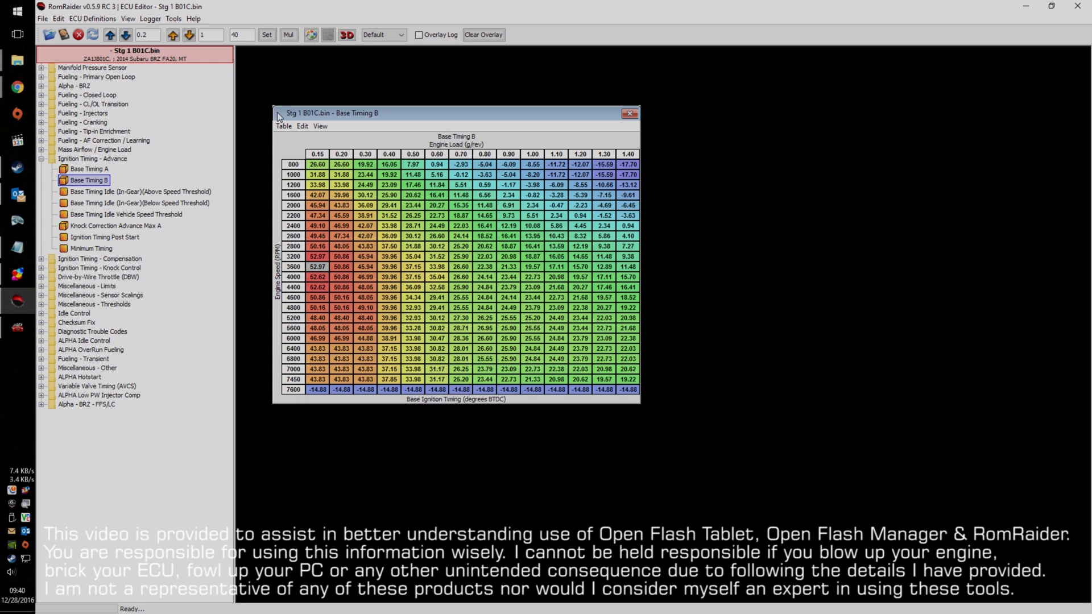
{"action": "double_click", "coordinate": [240, 36]}
{"action": "type", "text": "50"}
{"action": "left_click", "coordinate": [267, 35]}
{"action": "left_click", "coordinate": [322, 279]}
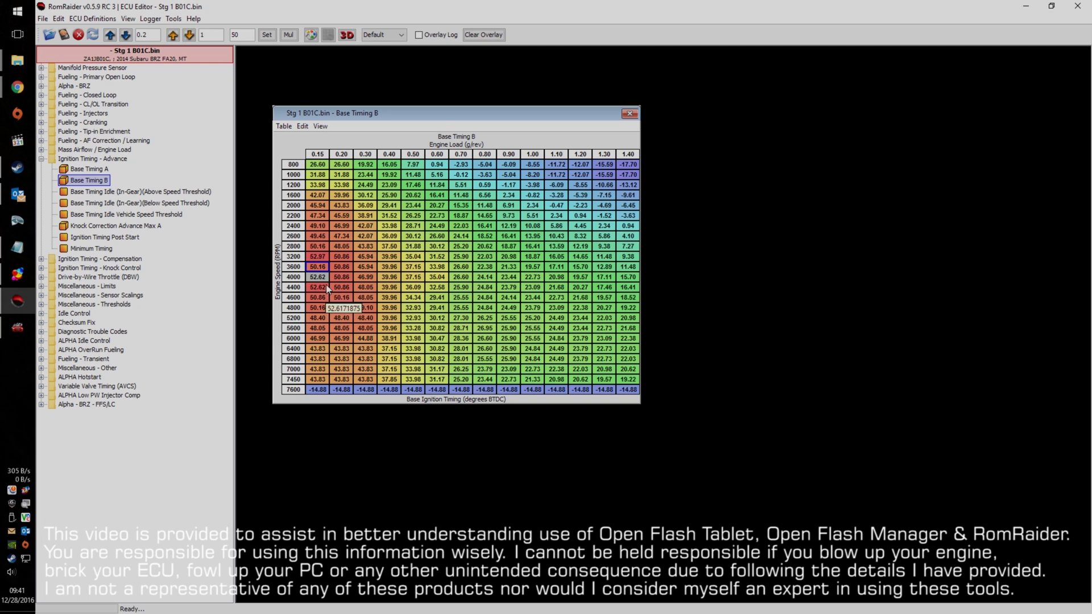
{"action": "left_click_drag", "start_coordinate": [326, 259], "coordinate": [326, 306]}
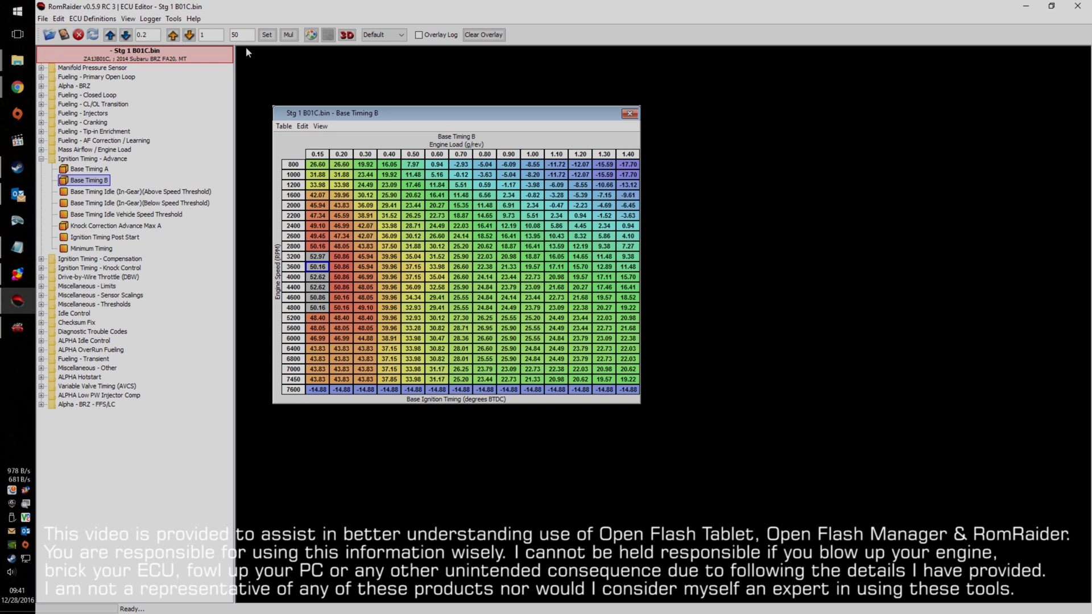
Step: Apply 50.16 to the 0.15-load cells from 3200 to 4800 RPM, then select the 2800–5200 RPM block
{"action": "left_click", "coordinate": [267, 35]}
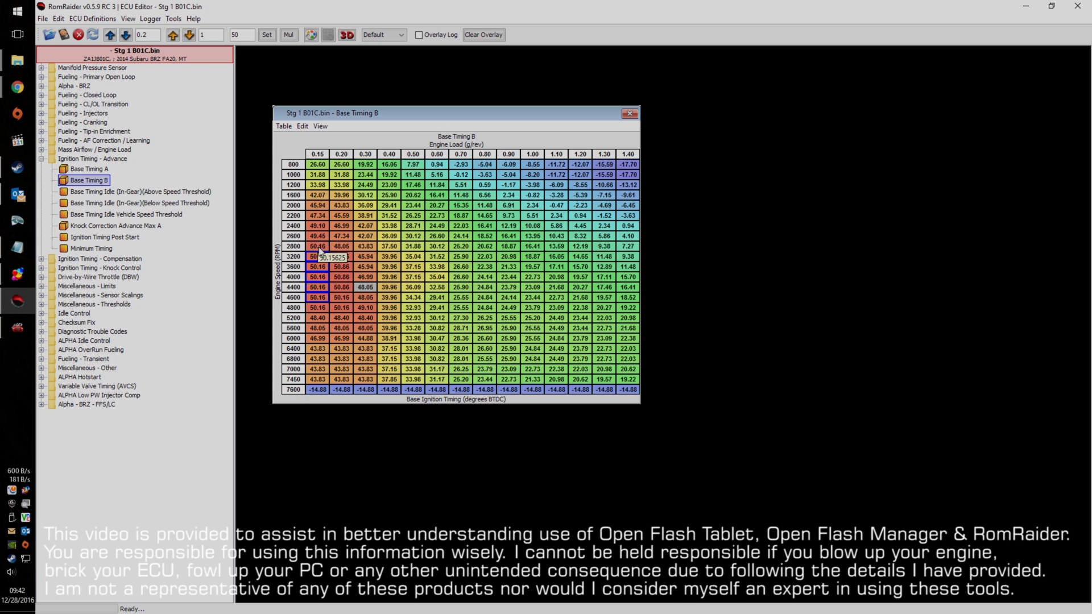
{"action": "left_click_drag", "start_coordinate": [320, 251], "coordinate": [485, 318]}
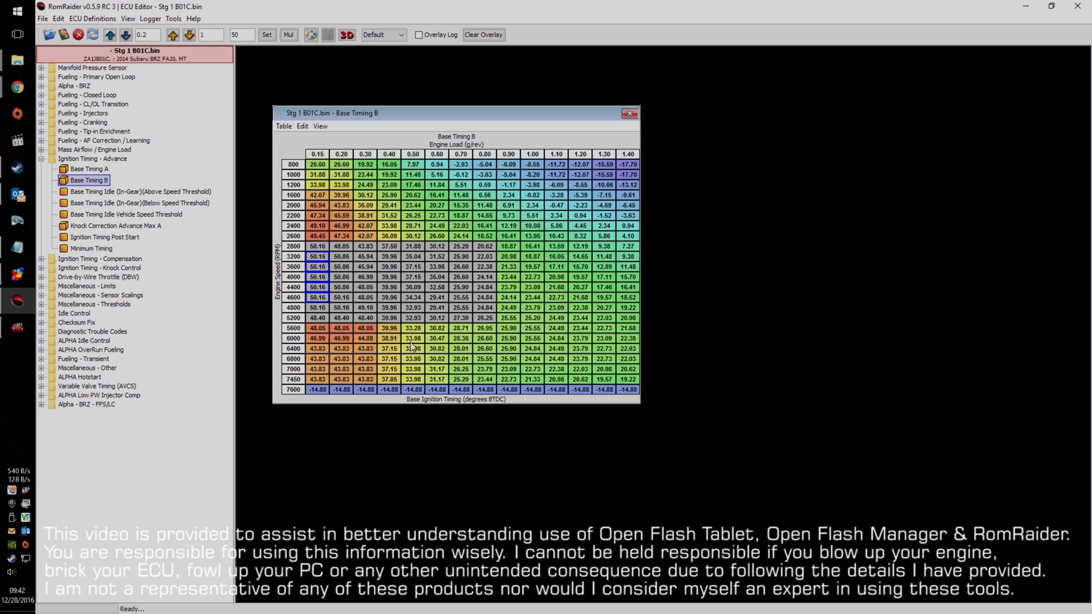
{"action": "left_click", "coordinate": [333, 329]}
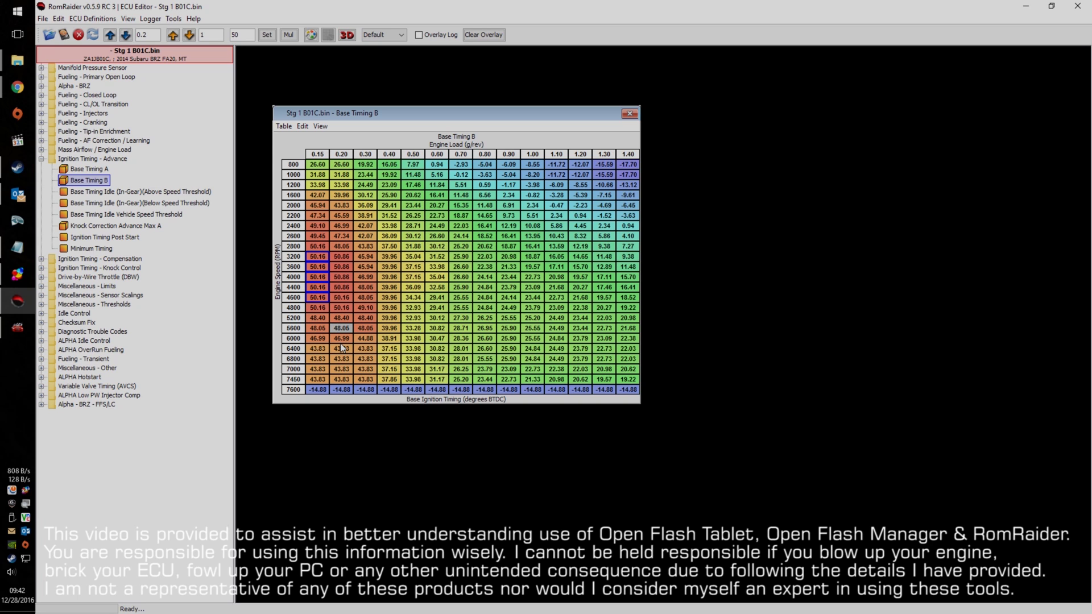
{"action": "mouse_move", "coordinate": [358, 347]}
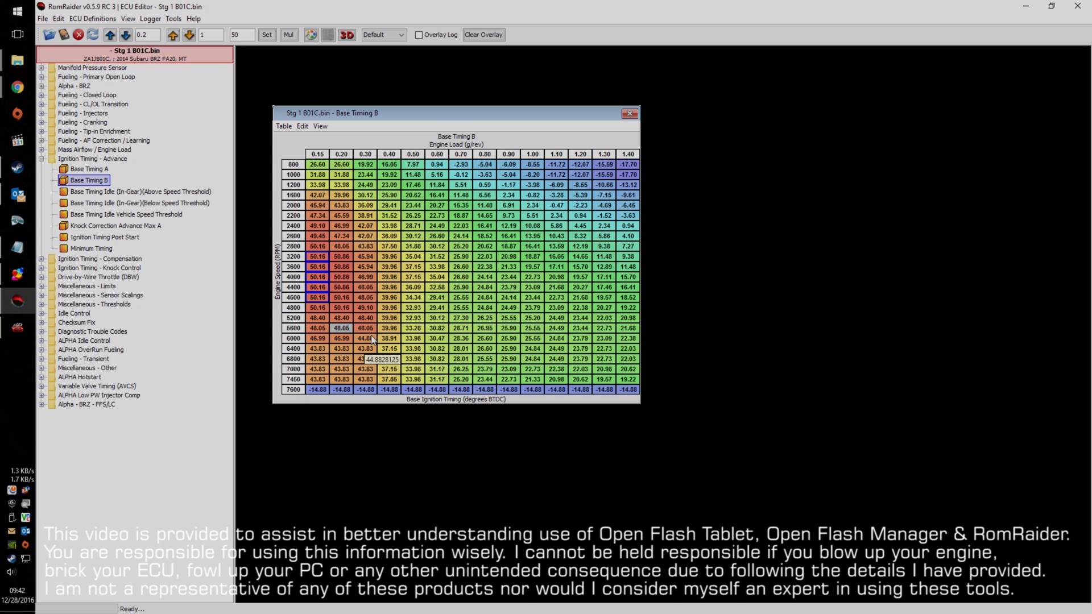
Step: Bring Stg 1 B01C.bin's Base Timing B table into view, moving its window up and left
{"action": "mouse_move", "coordinate": [386, 330]}
{"action": "left_click", "coordinate": [41, 132]}
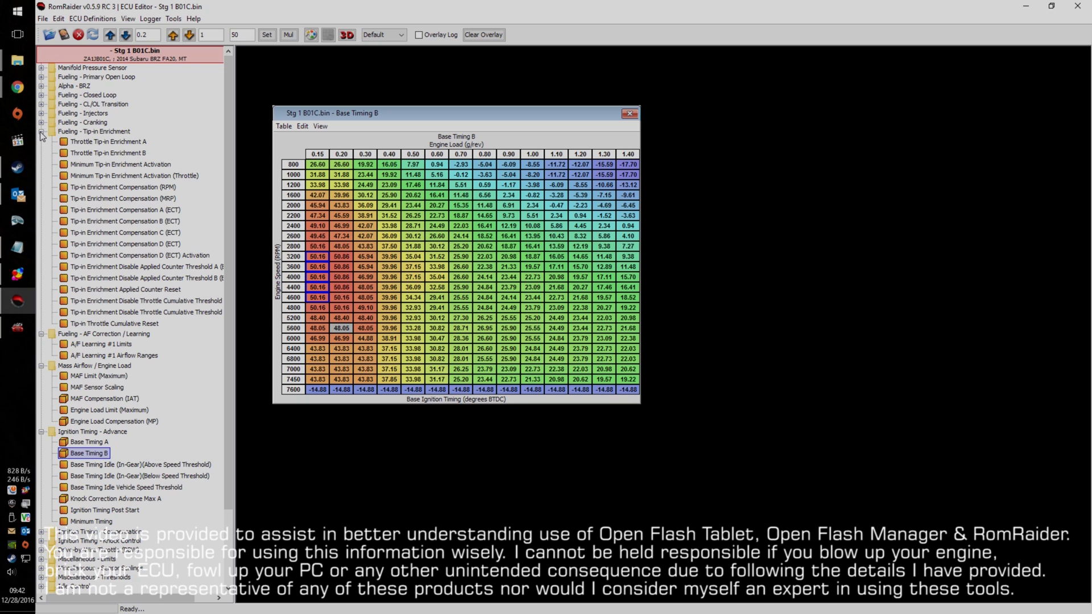
{"action": "left_click", "coordinate": [41, 132]}
{"action": "left_click_drag", "start_coordinate": [407, 114], "coordinate": [387, 76]}
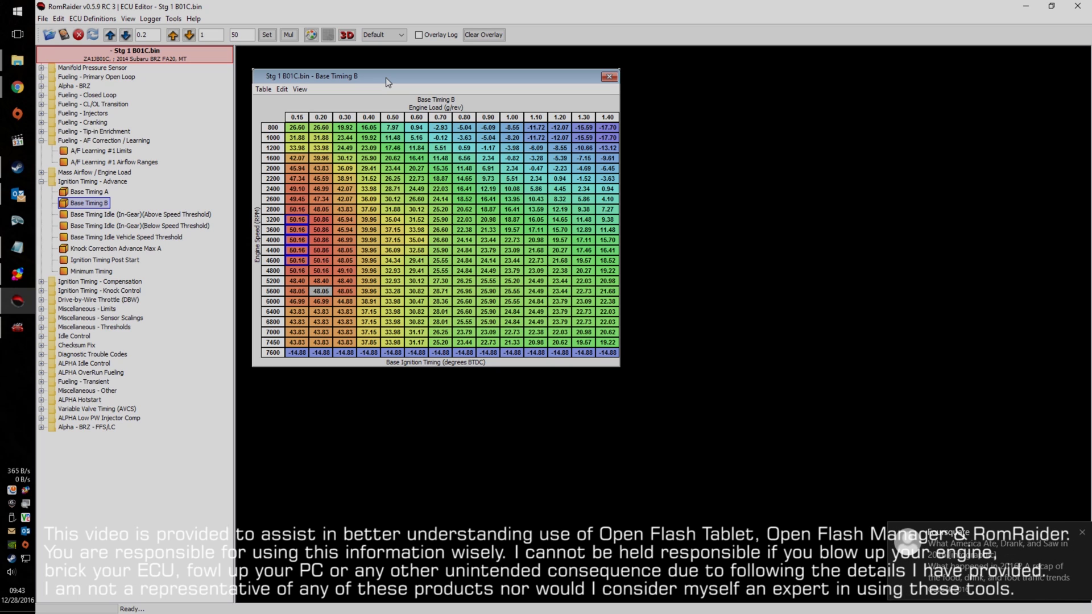
Step: Save the edited ROM as stageone_shoulddelete.bin and accept the checksum recalculation
{"action": "left_click", "coordinate": [43, 18]}
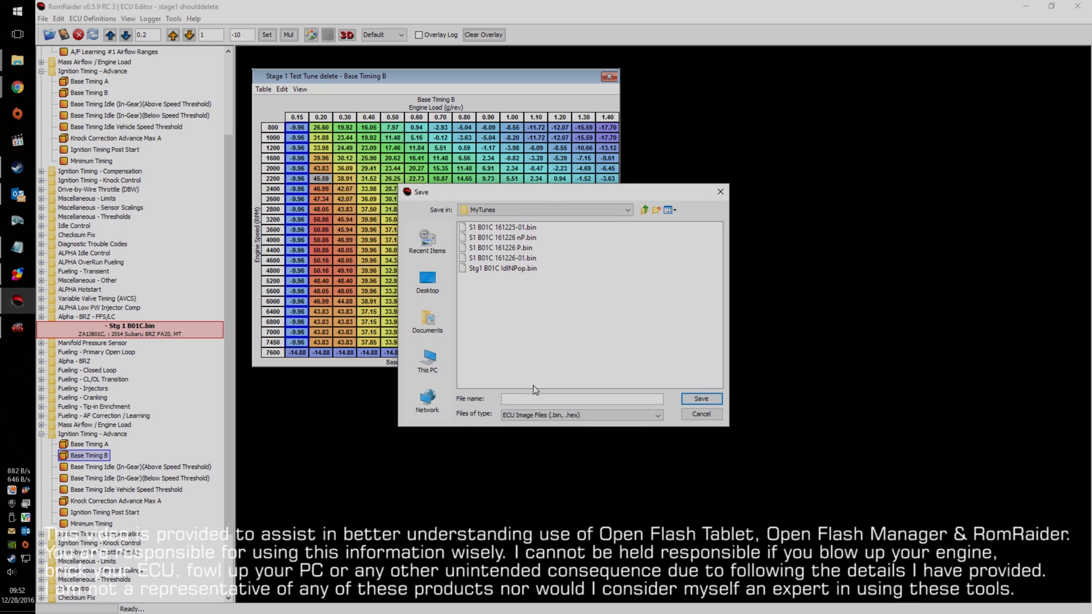
{"action": "type", "text": "sta"}
{"action": "type", "text": "ne_shoulddelete.bin"}
{"action": "left_click", "coordinate": [694, 399]}
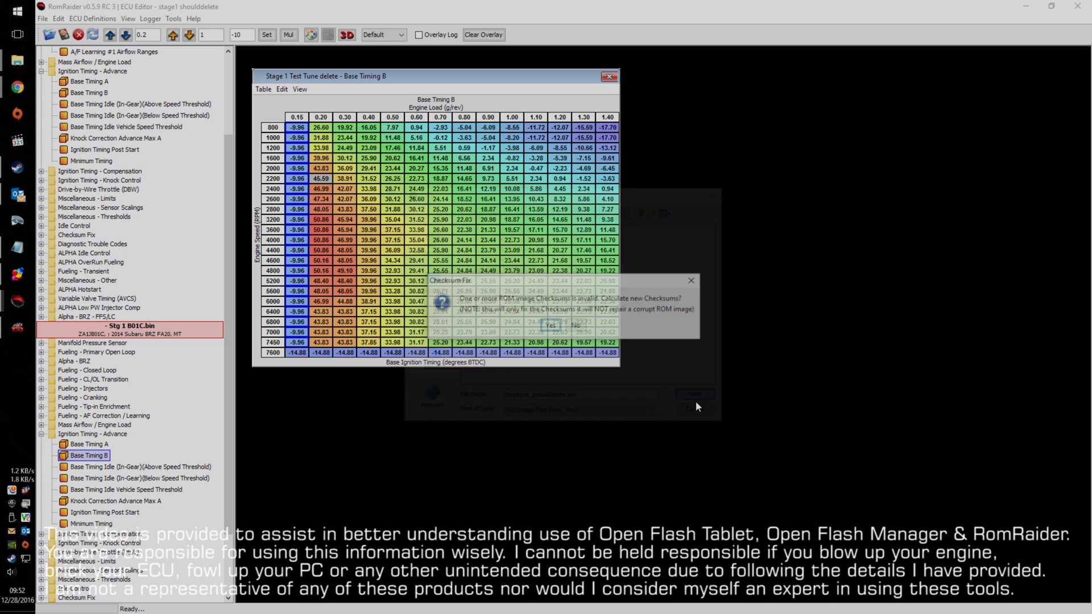
{"action": "left_click", "coordinate": [551, 326]}
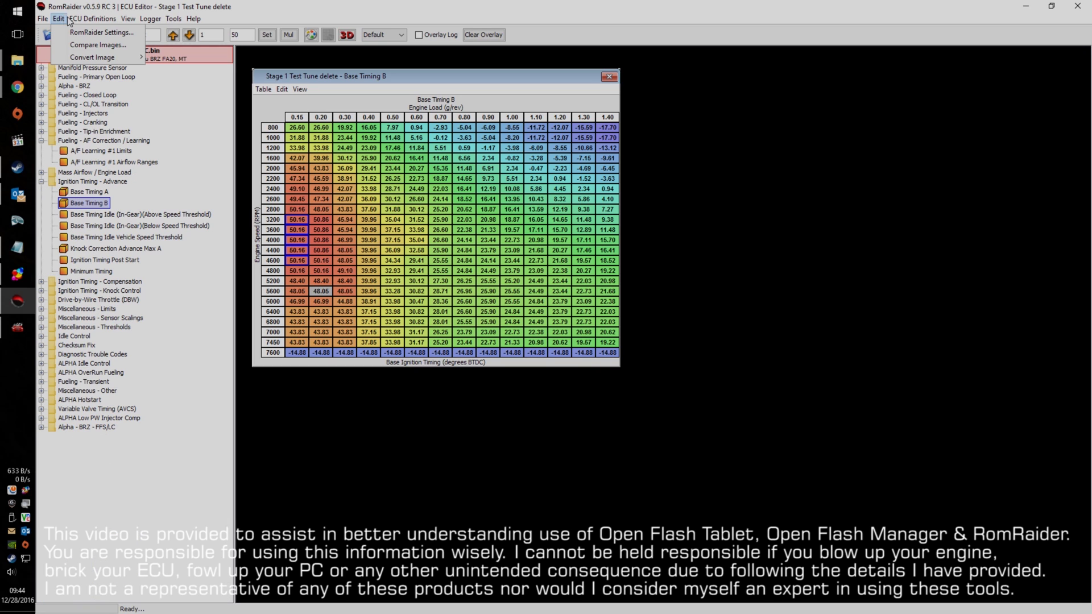
Step: Close the Edit menu and return to the Stage 1 Test Tune delete ROM's Base Timing B table
{"action": "left_click", "coordinate": [81, 11]}
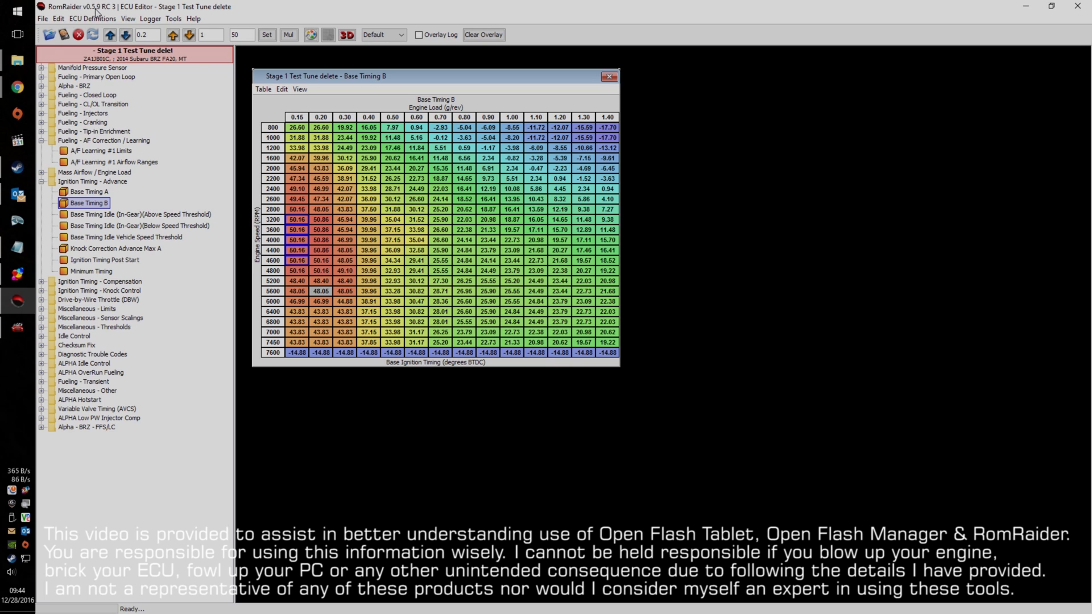
{"action": "left_click", "coordinate": [64, 19]}
Step: Start opening another ROM image and bring up the drive list to browse from
{"action": "left_click", "coordinate": [59, 19]}
{"action": "left_click", "coordinate": [43, 19]}
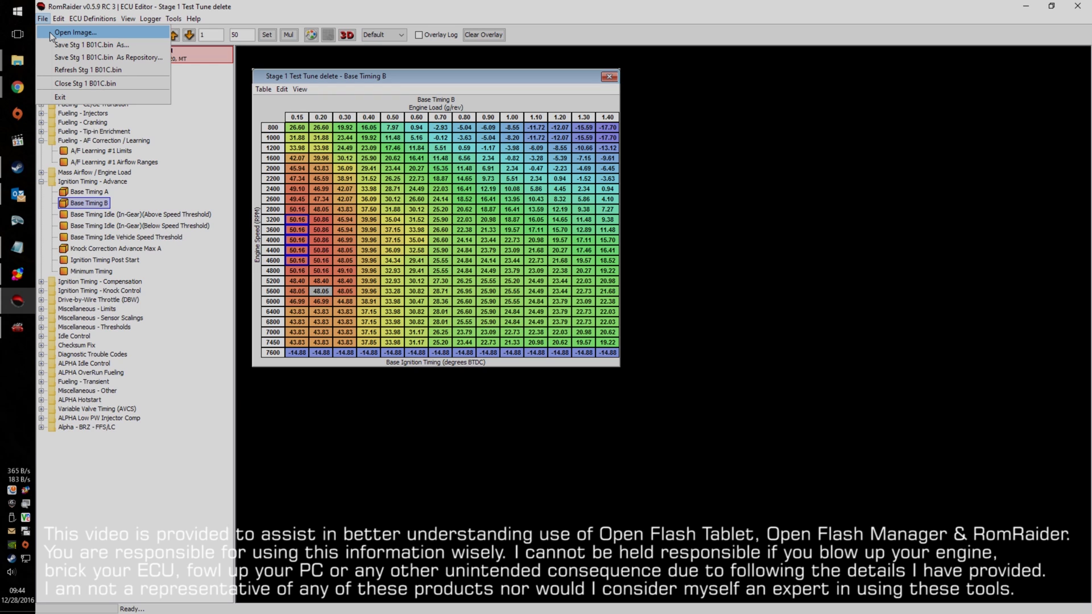
{"action": "left_click", "coordinate": [49, 32]}
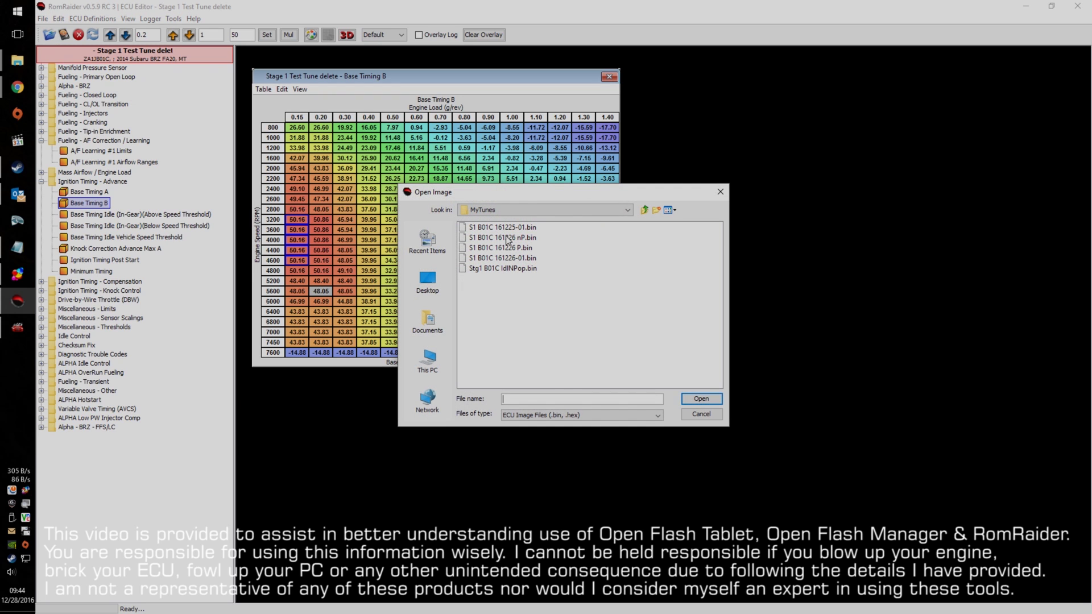
{"action": "left_click", "coordinate": [576, 210]}
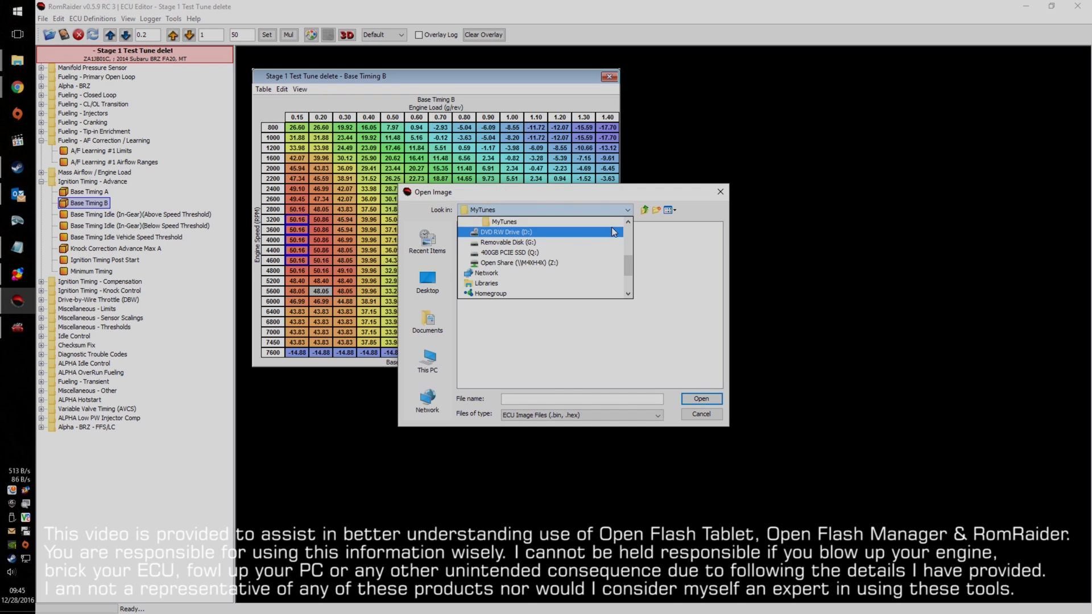
{"action": "scroll", "coordinate": [612, 231], "scroll_direction": "up", "scroll_amount": 1}
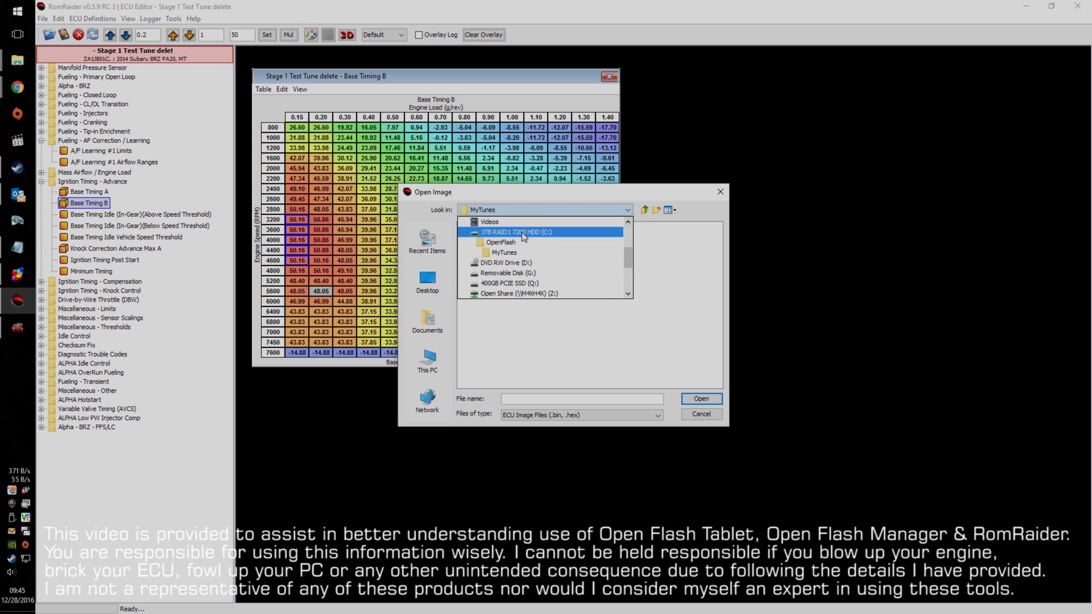
Step: Load Stg 1 B01C.bin from OpenFlash > OTS v2.076 > BINs > US 6MT ROMs > Stage 1 - 91oct
{"action": "left_click", "coordinate": [523, 242]}
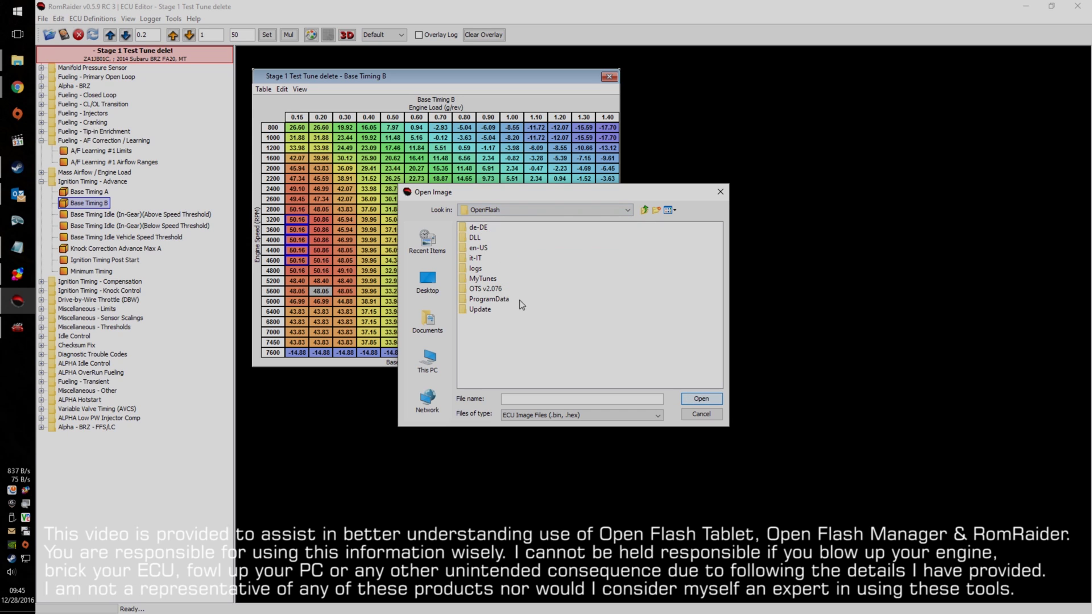
{"action": "double_click", "coordinate": [488, 289]}
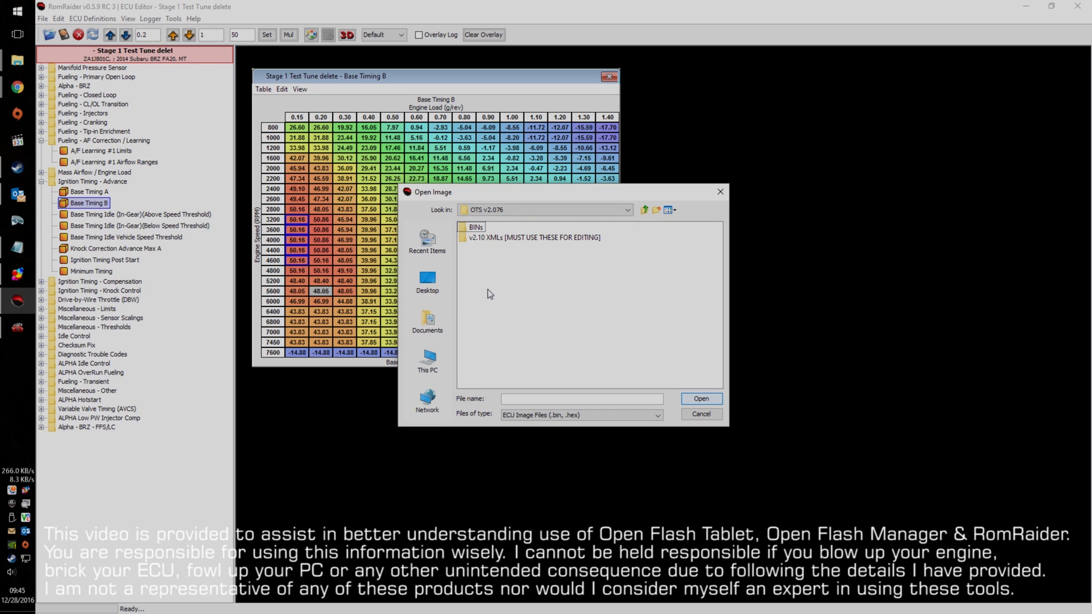
{"action": "double_click", "coordinate": [477, 229]}
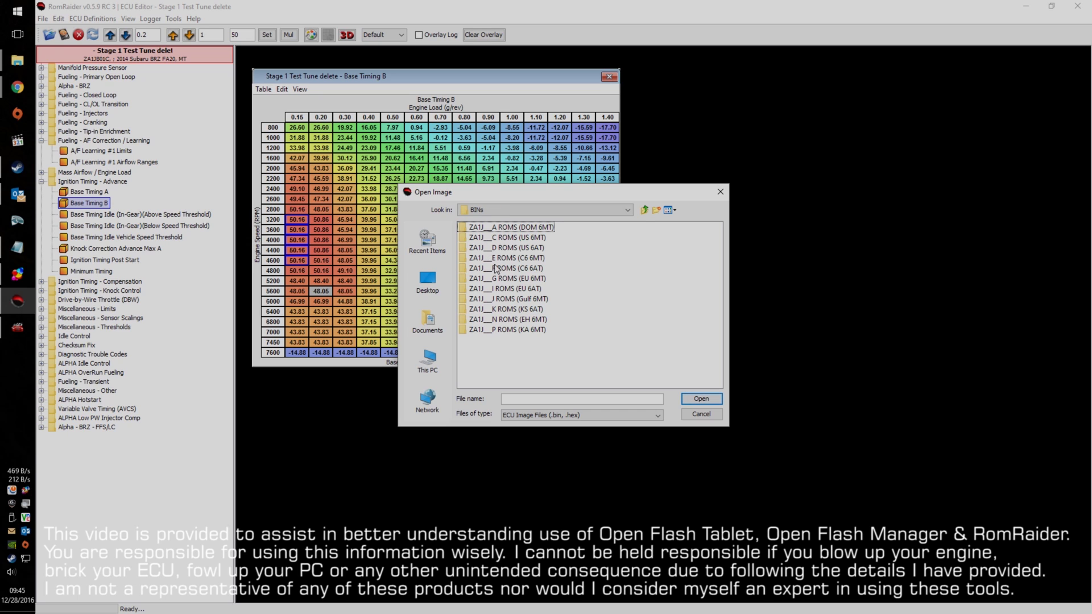
{"action": "double_click", "coordinate": [538, 238]}
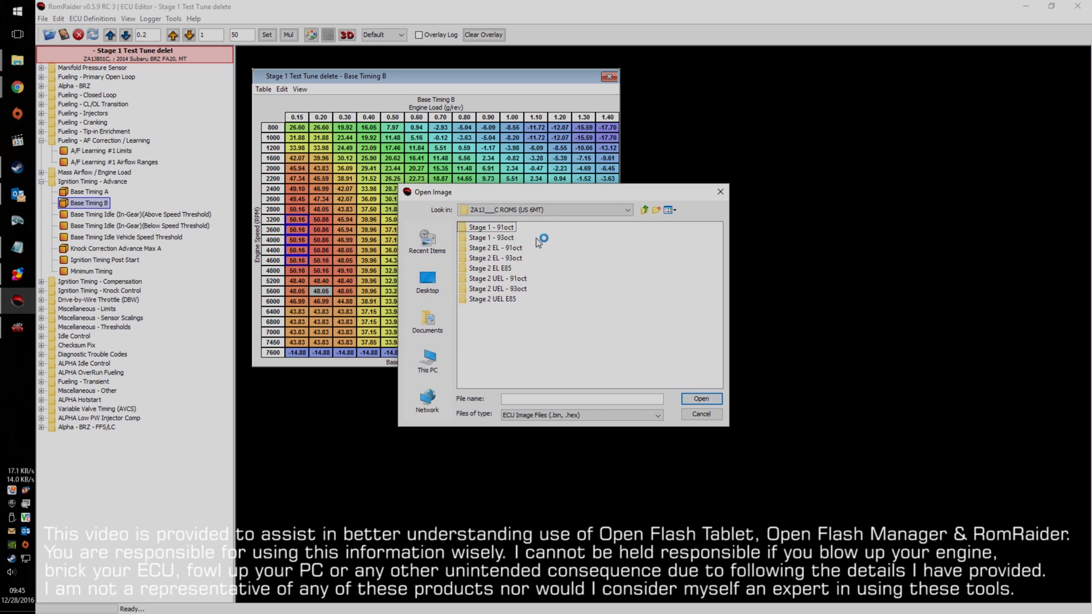
{"action": "double_click", "coordinate": [504, 228]}
{"action": "left_click", "coordinate": [503, 279]}
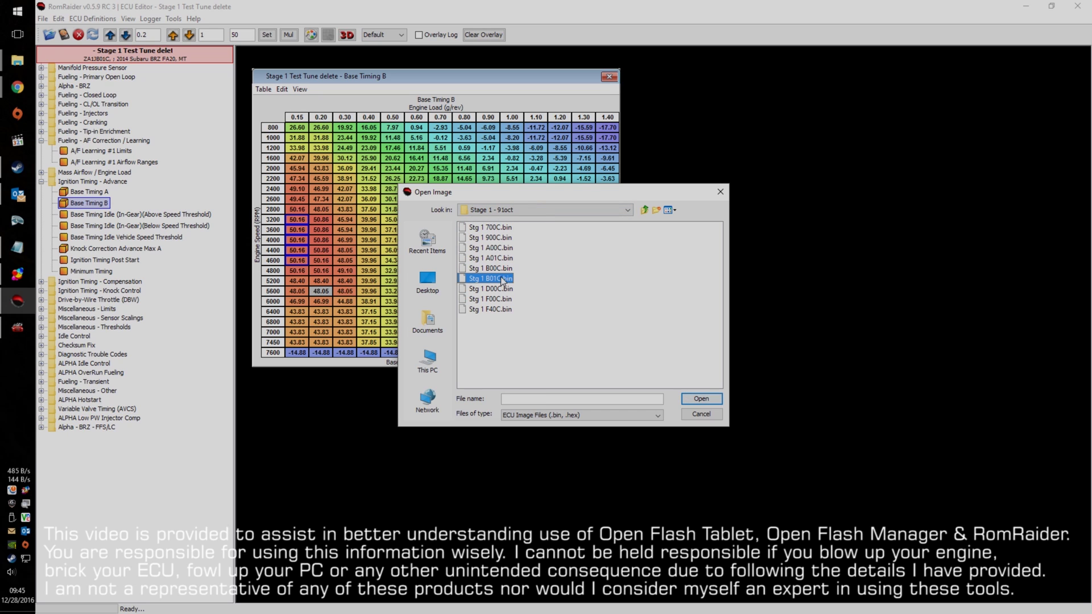
{"action": "left_click", "coordinate": [714, 399]}
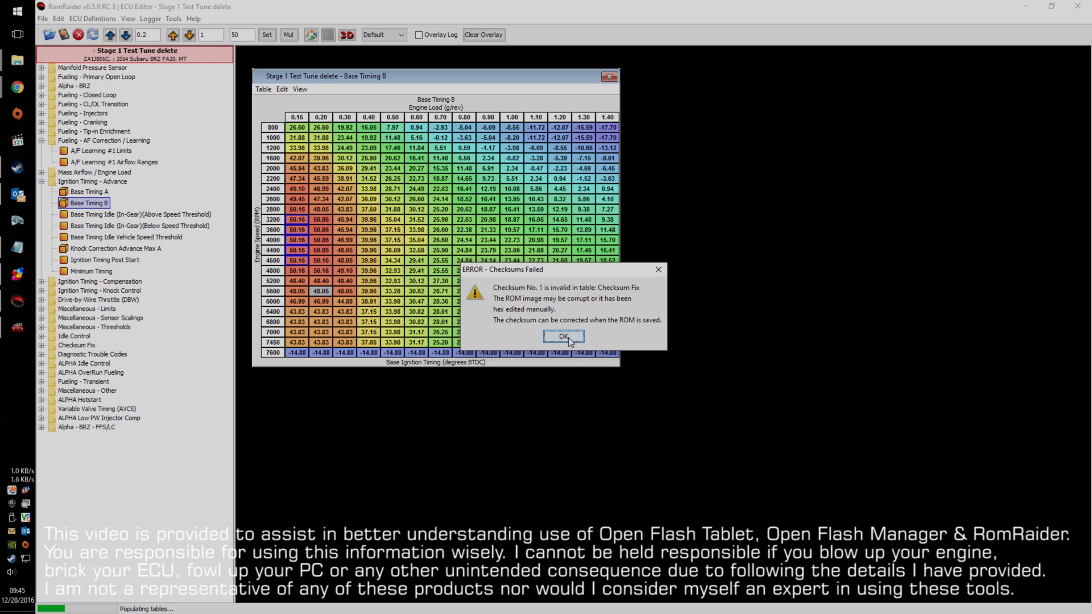
{"action": "left_click", "coordinate": [563, 336]}
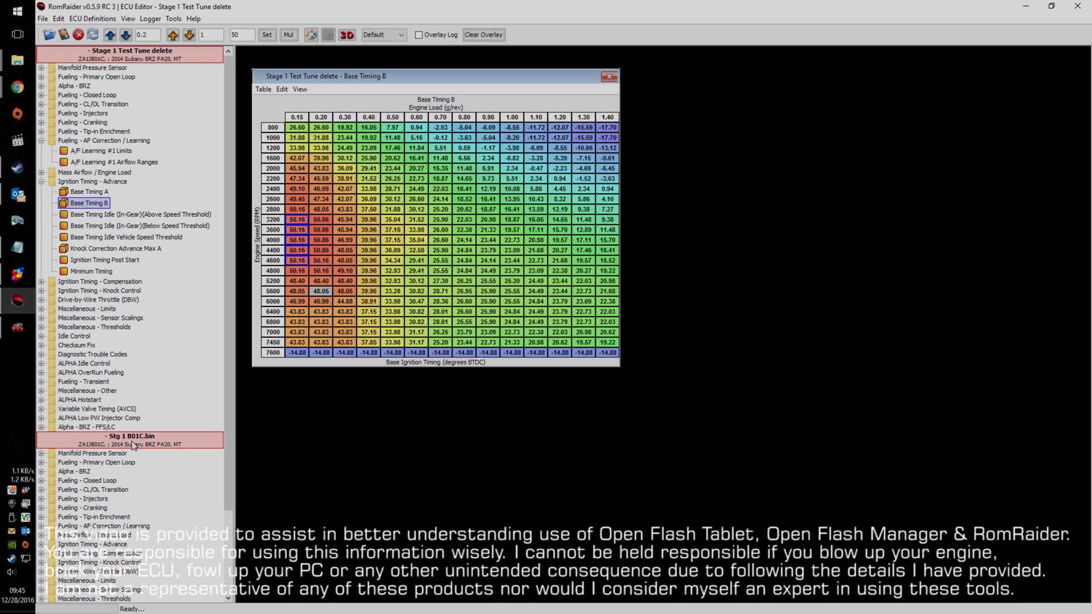
Step: Compare the edited tune against Stg 1 B01C.bin chosen as the second image
{"action": "left_click", "coordinate": [56, 19]}
{"action": "left_click", "coordinate": [63, 44]}
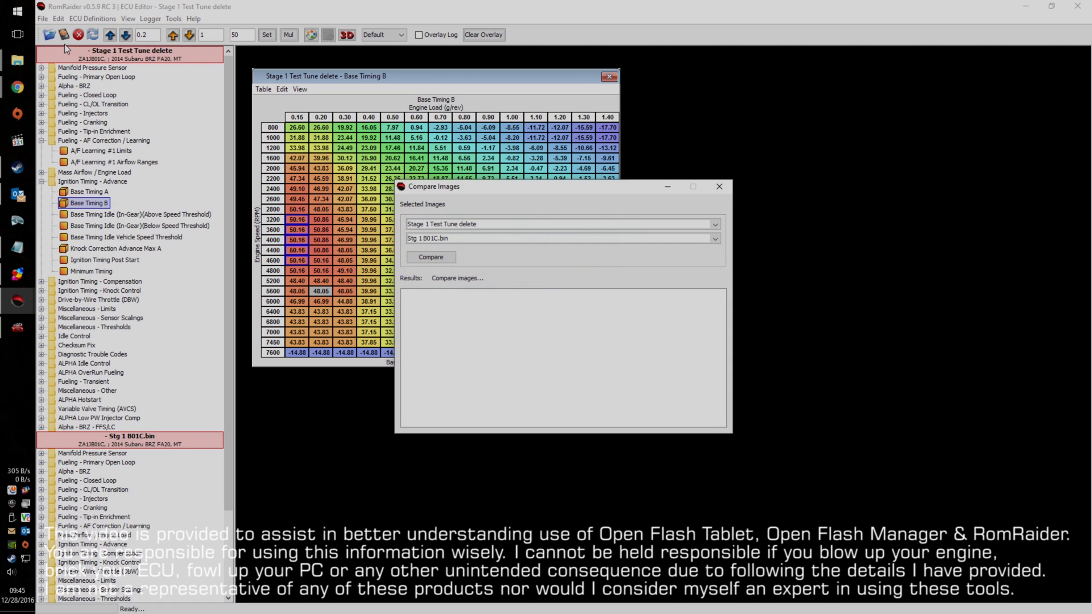
{"action": "left_click", "coordinate": [511, 239]}
{"action": "left_click", "coordinate": [510, 257]}
{"action": "left_click", "coordinate": [478, 237]}
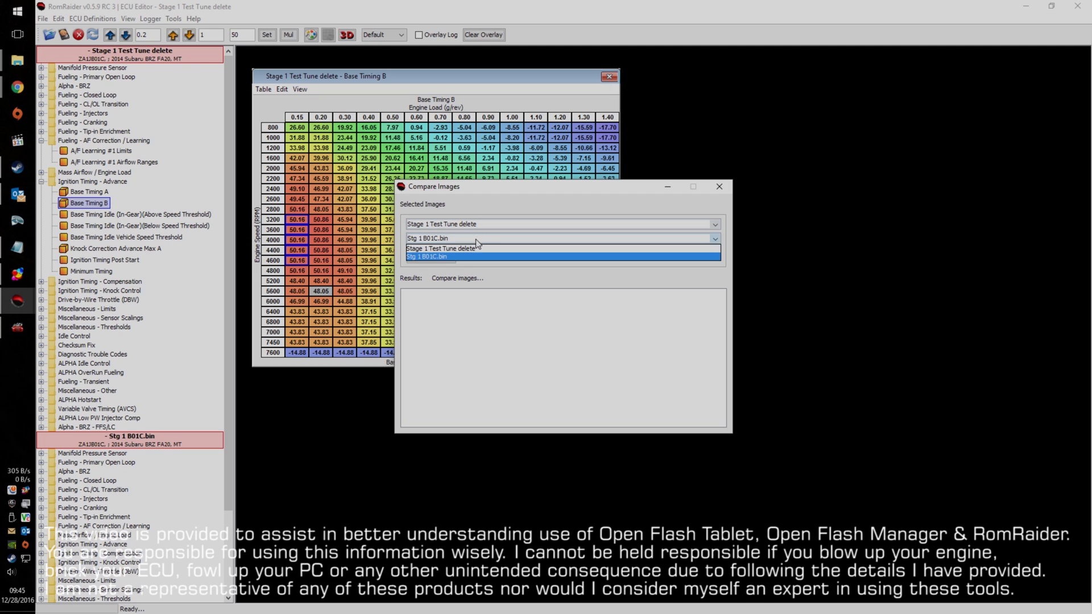
{"action": "left_click", "coordinate": [475, 239]}
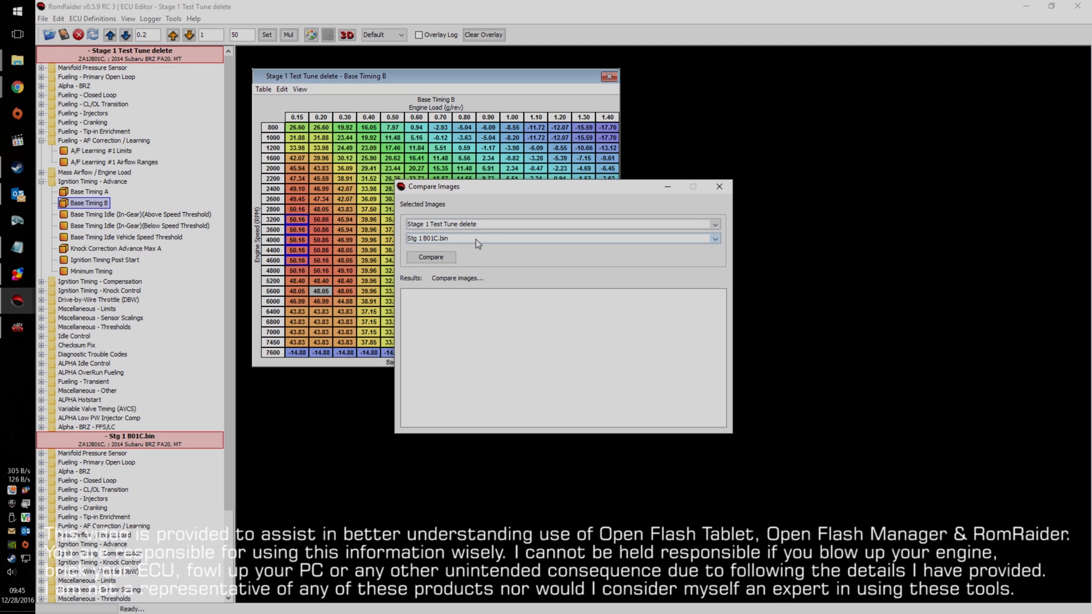
{"action": "left_click", "coordinate": [434, 257]}
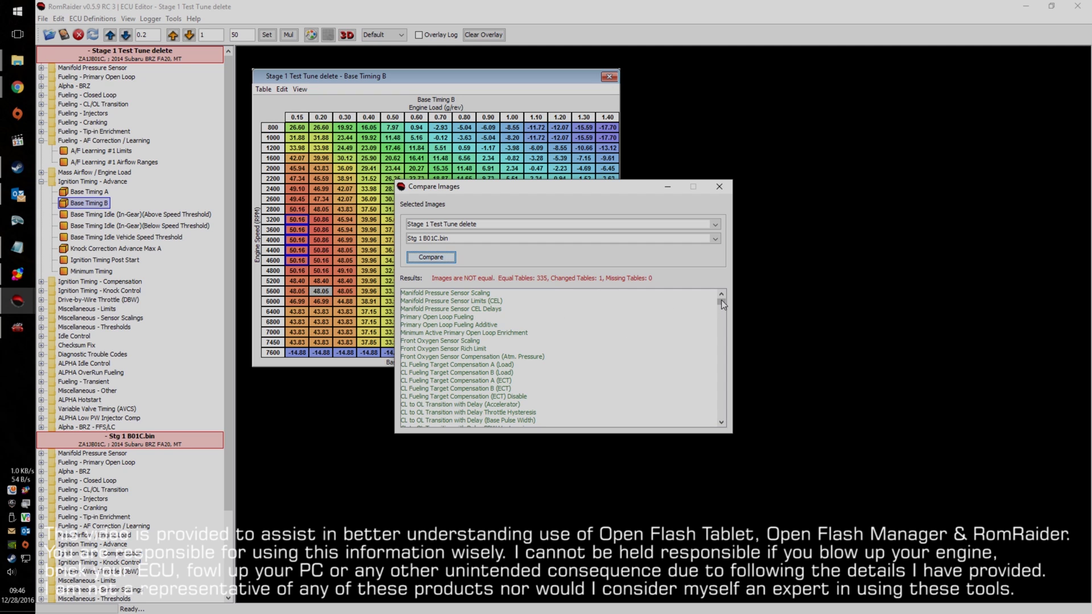
Step: Scroll the comparison results to find Base Timing B as the single changed table
{"action": "left_click_drag", "start_coordinate": [720, 303], "coordinate": [721, 327]}
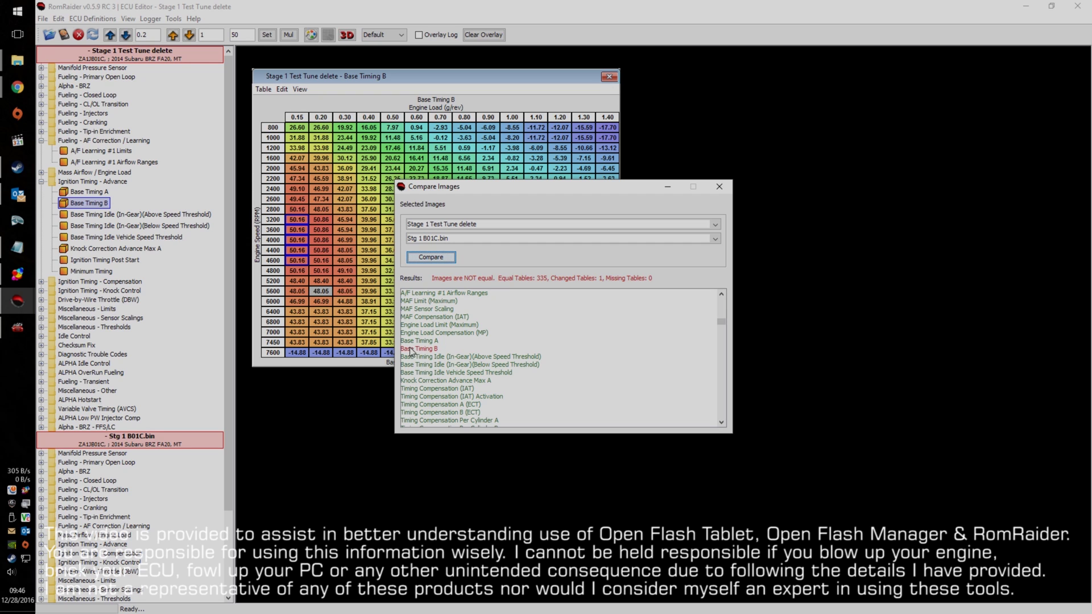
{"action": "left_click_drag", "start_coordinate": [721, 321], "coordinate": [733, 424]}
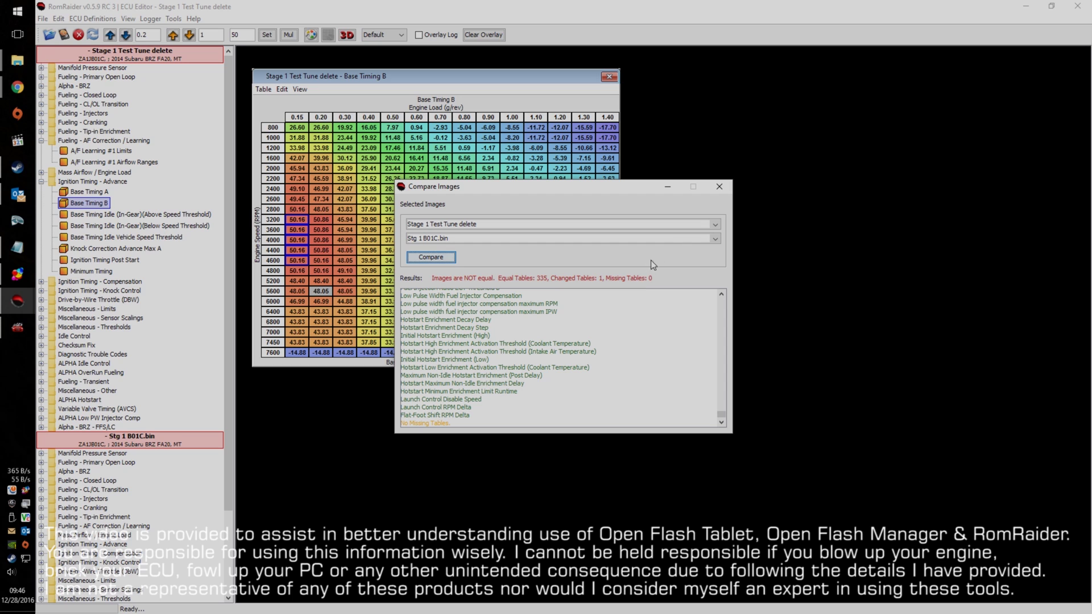
Step: Close the comparison and select the edited table's 3200–4600 RPM cells in the 0.15 column
{"action": "left_click", "coordinate": [719, 187]}
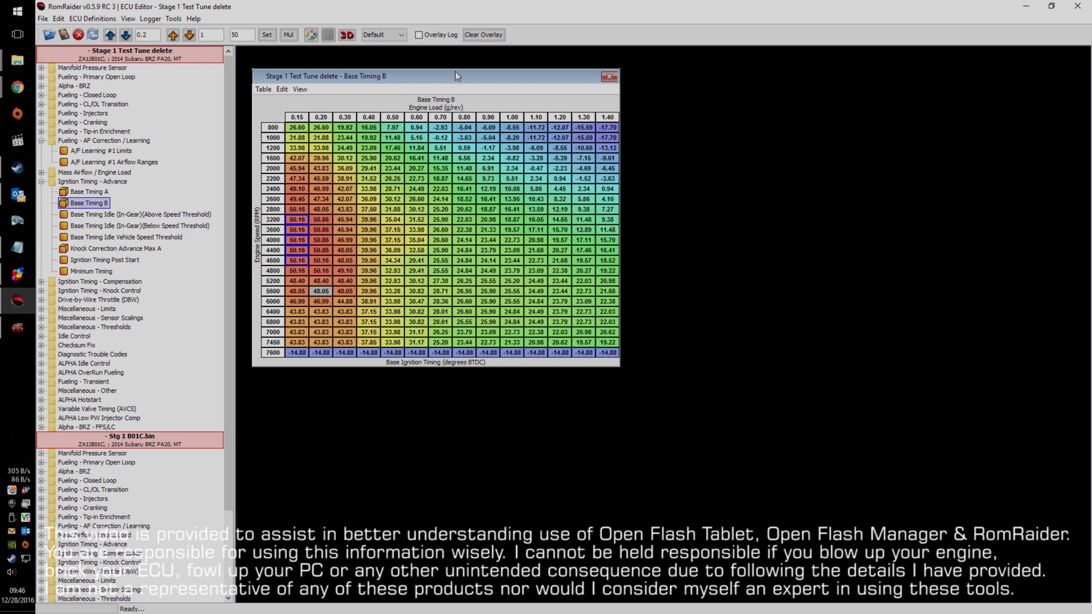
{"action": "left_click", "coordinate": [320, 263]}
{"action": "left_click_drag", "start_coordinate": [301, 217], "coordinate": [302, 217]}
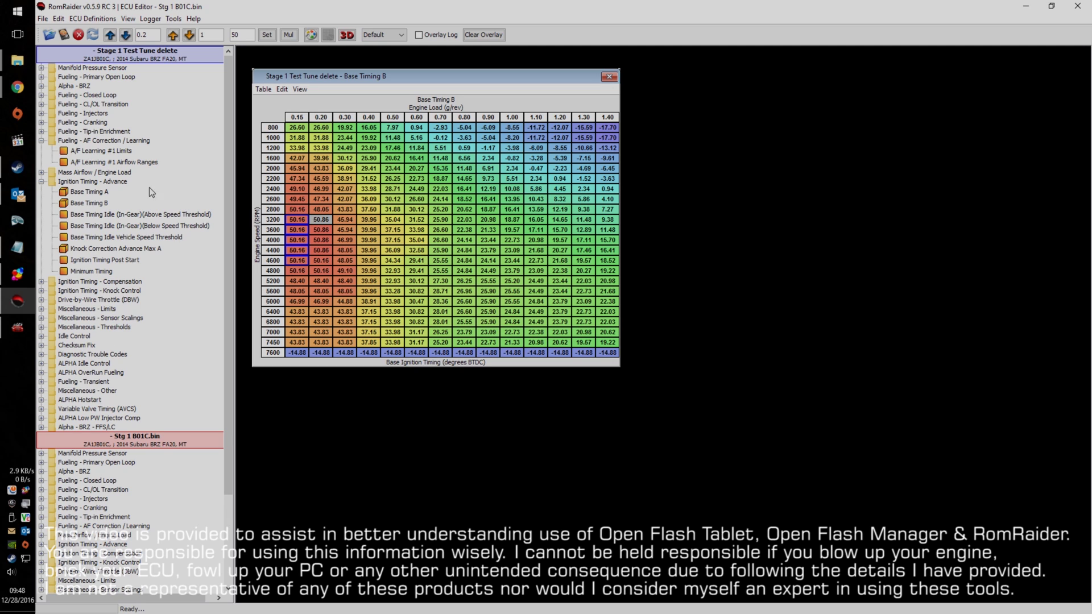
Step: Open Stg 1 B01C.bin's Base Timing B table and place it to the right of the edited one
{"action": "scroll", "coordinate": [178, 329], "scroll_direction": "down", "scroll_amount": 2}
{"action": "scroll", "coordinate": [177, 329], "scroll_direction": "down", "scroll_amount": 4}
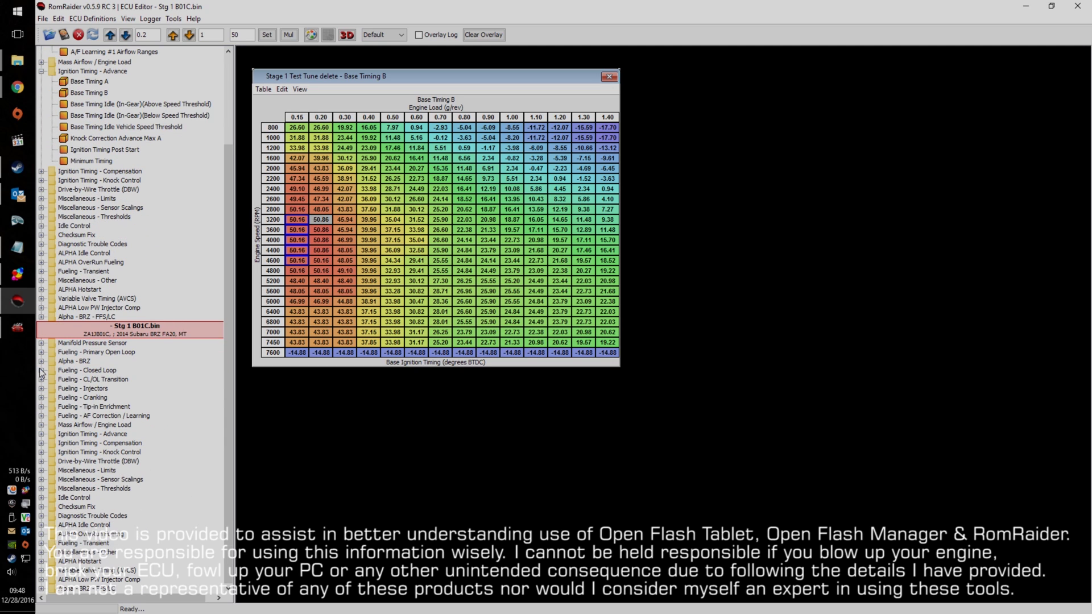
{"action": "left_click", "coordinate": [40, 433]}
{"action": "double_click", "coordinate": [89, 455]}
{"action": "left_click_drag", "start_coordinate": [454, 89], "coordinate": [889, 70]}
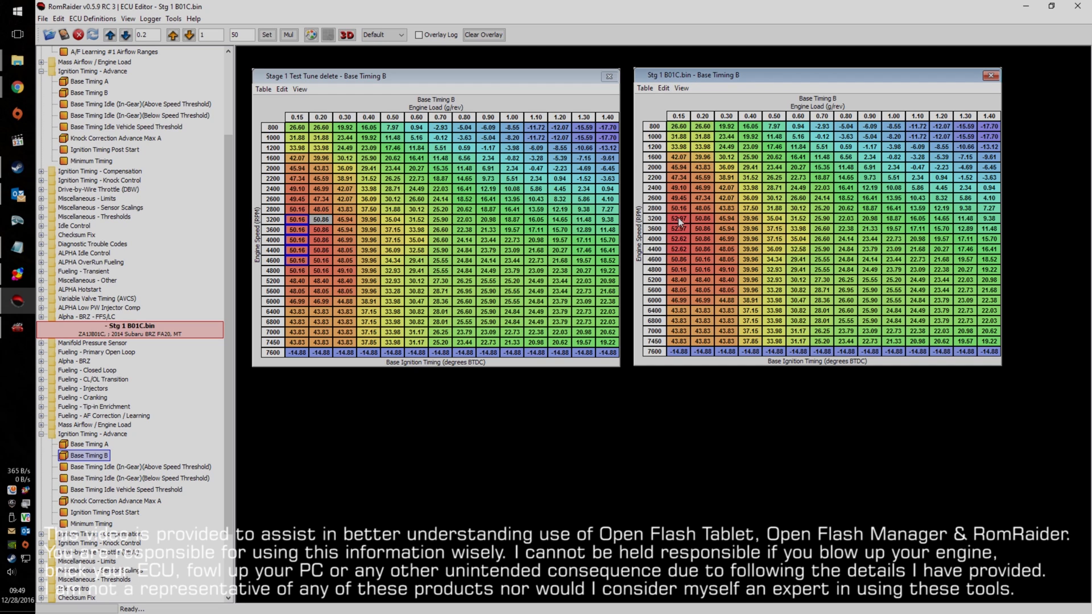
Step: Copy the original table's 3200–4600 RPM values from the 0.15 g/rev column
{"action": "left_click_drag", "start_coordinate": [681, 232], "coordinate": [684, 257]}
{"action": "left_click", "coordinate": [663, 89]}
{"action": "left_click", "coordinate": [273, 90]}
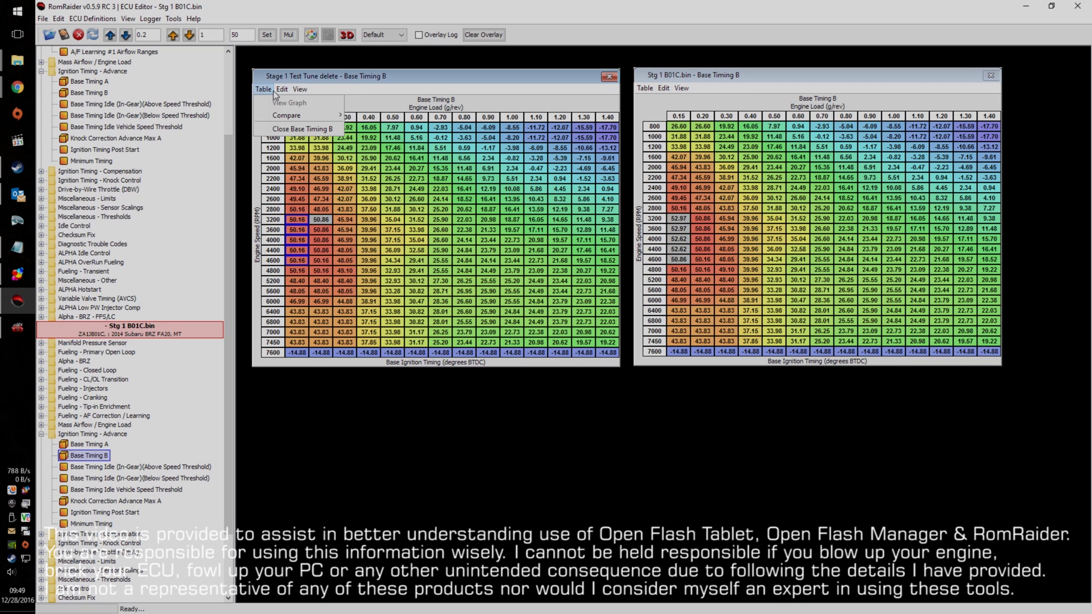
{"action": "left_click", "coordinate": [282, 89]}
{"action": "left_click", "coordinate": [302, 141]}
{"action": "left_click", "coordinate": [662, 90]}
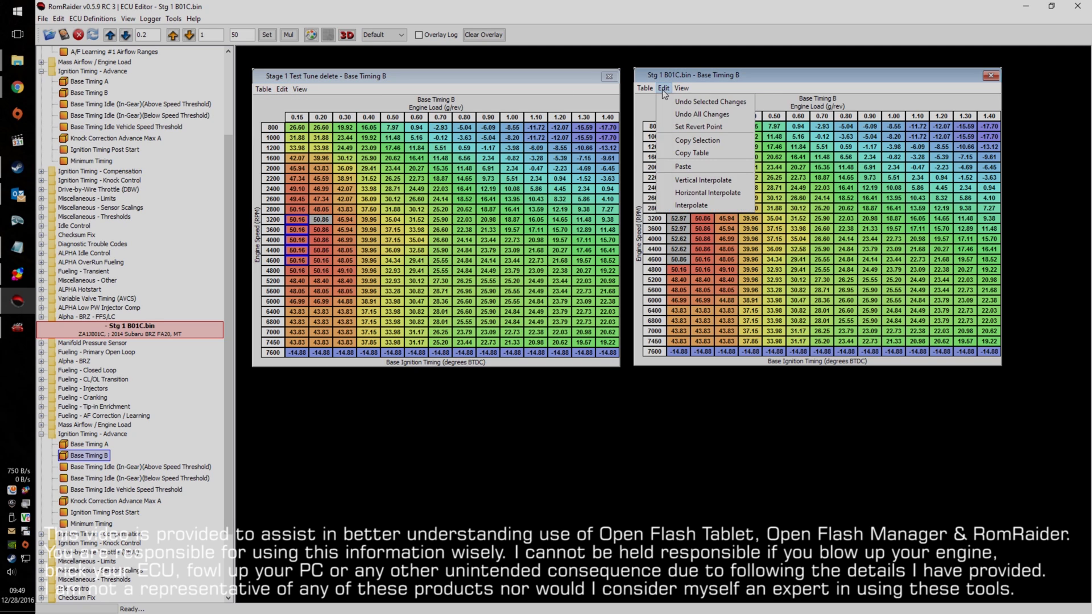
{"action": "left_click", "coordinate": [704, 140]}
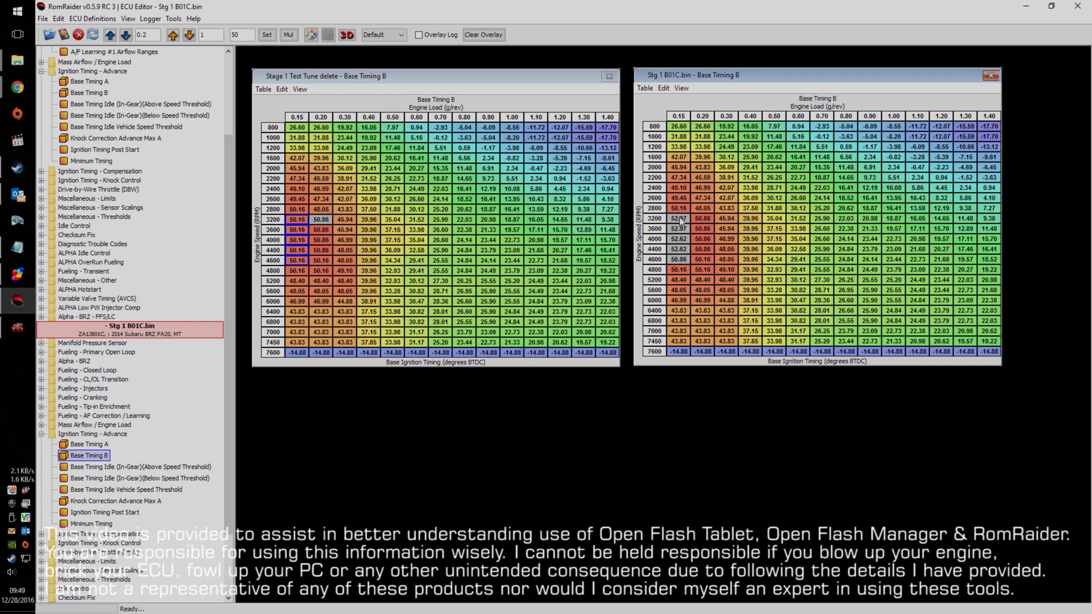
Step: Paste them into the edited table at 3200 RPM / 0.15, then check several cell values
{"action": "left_click", "coordinate": [303, 223]}
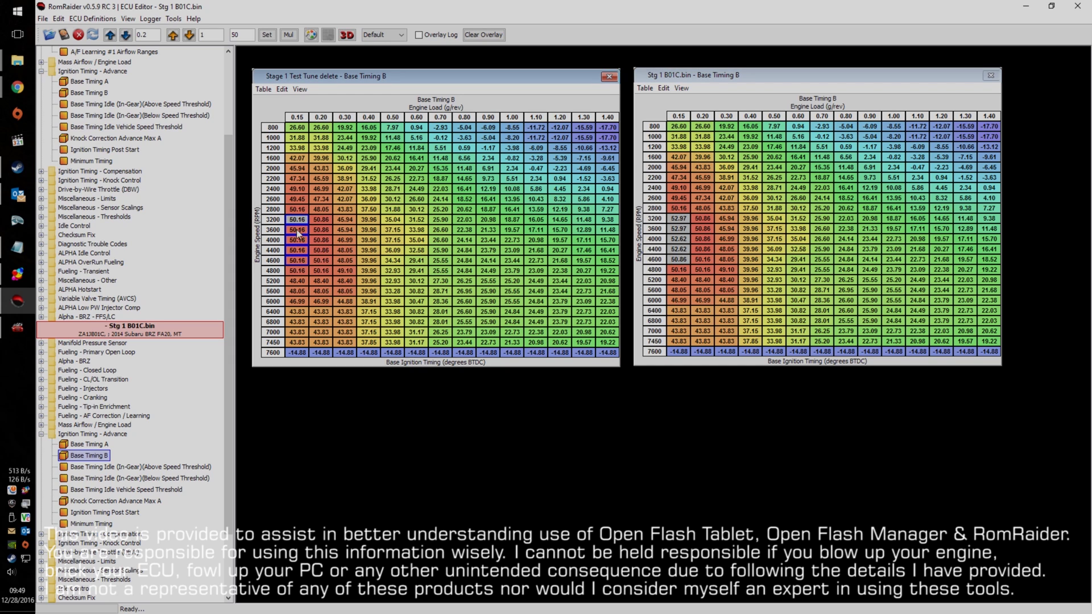
{"action": "left_click", "coordinate": [283, 89]}
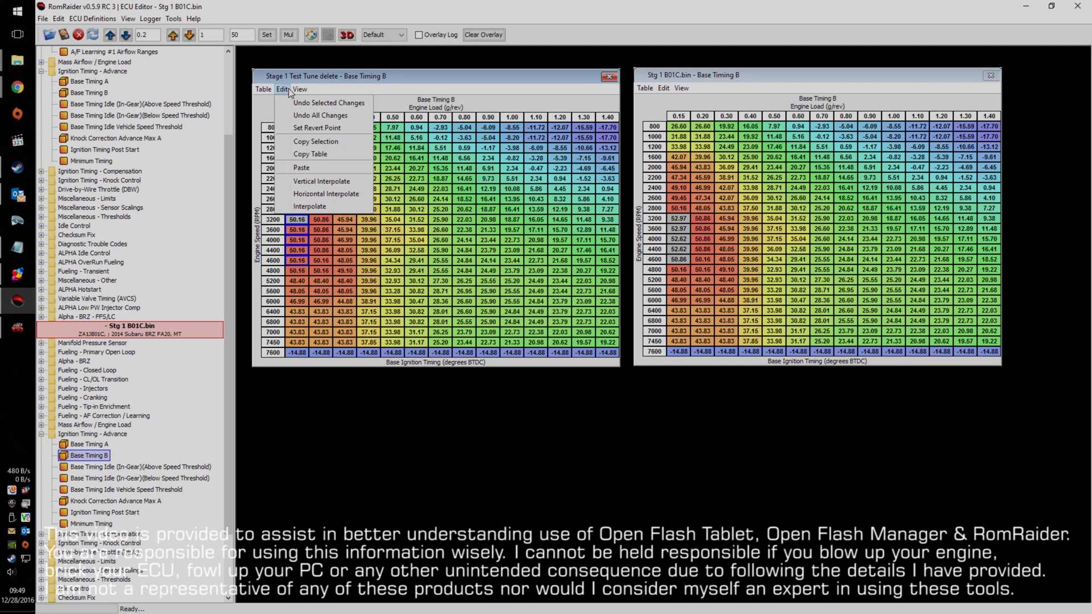
{"action": "left_click", "coordinate": [315, 168]}
{"action": "left_click", "coordinate": [345, 233]}
{"action": "left_click", "coordinate": [343, 280]}
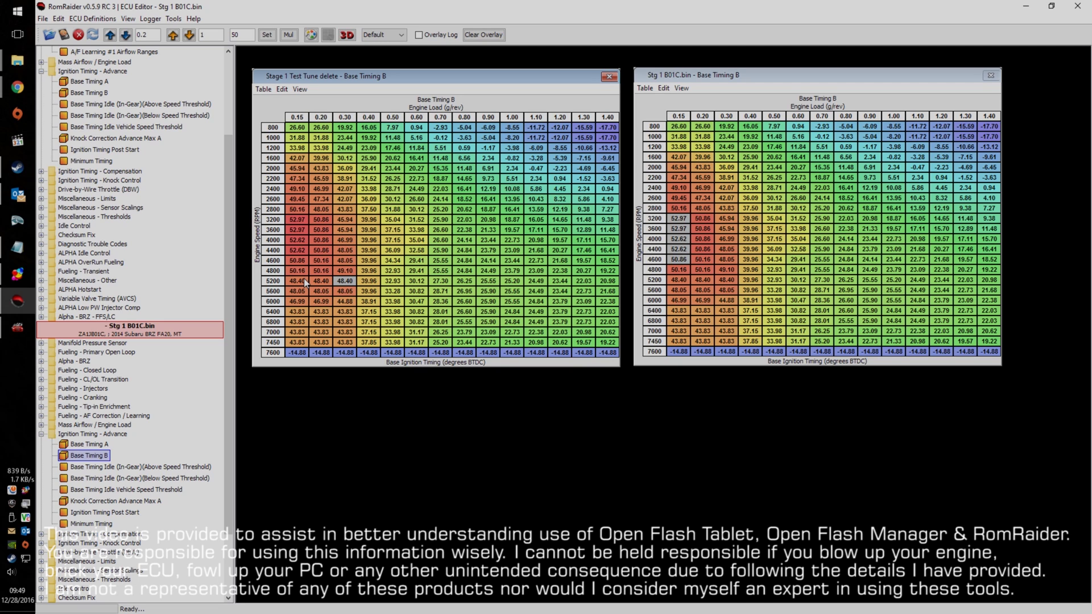
{"action": "left_click", "coordinate": [320, 239]}
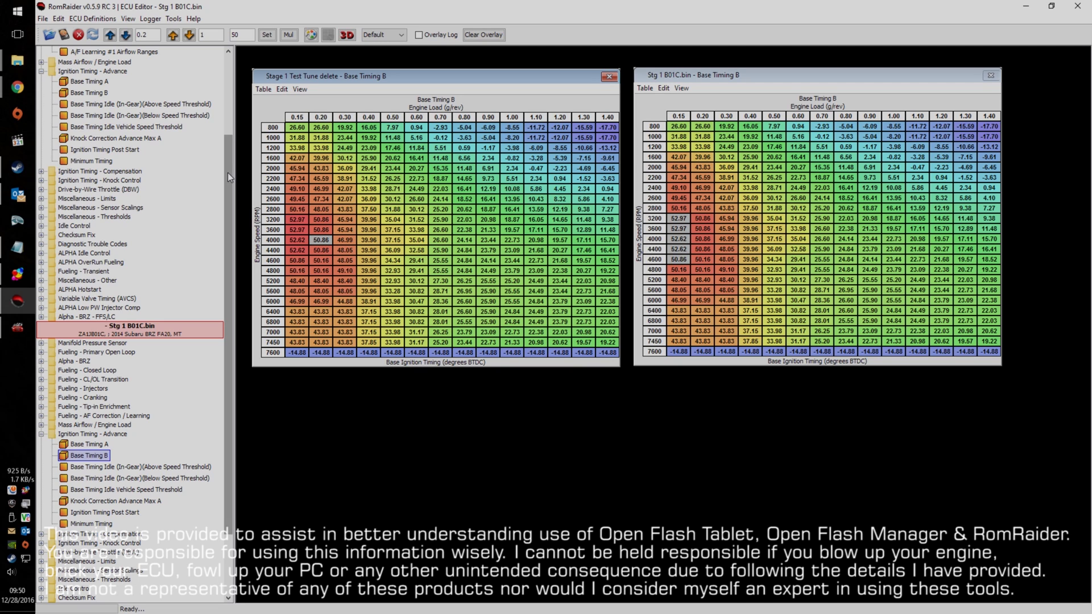